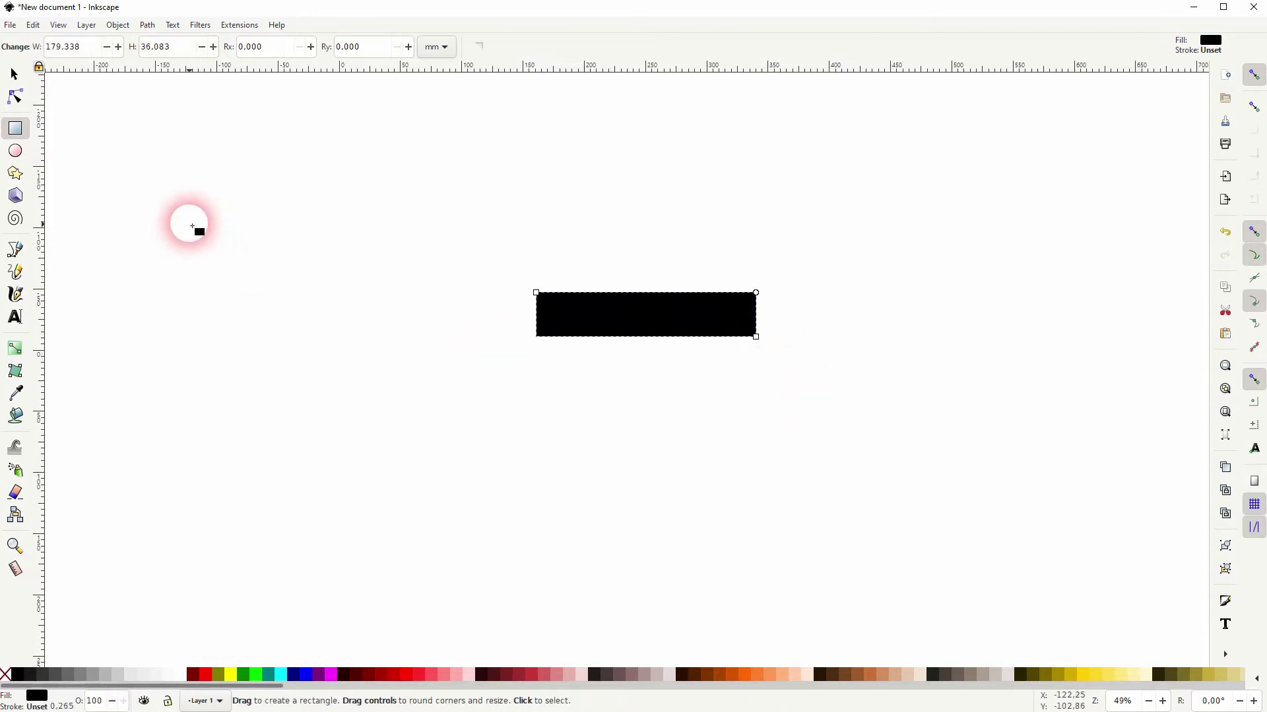
Move the black rectangle slightly down and to the left on the canvas, then deselect it
click(15, 74)
click(540, 383)
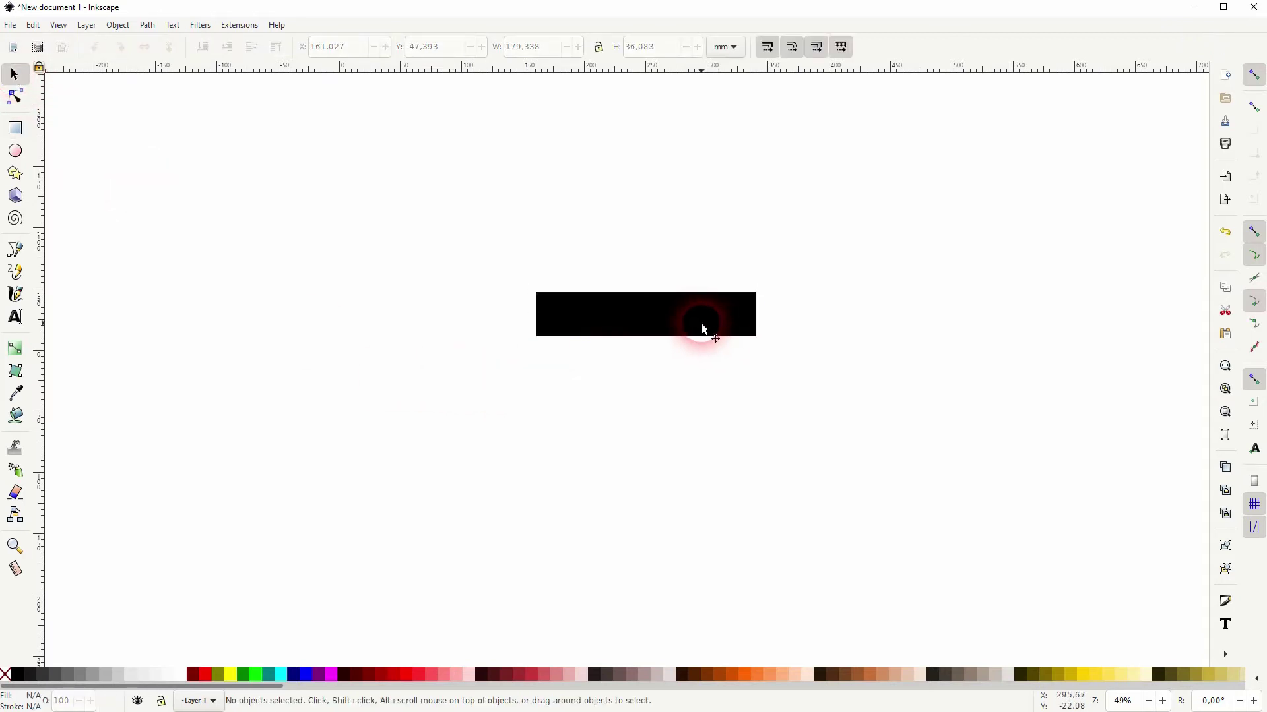
drag(696, 325, 671, 340)
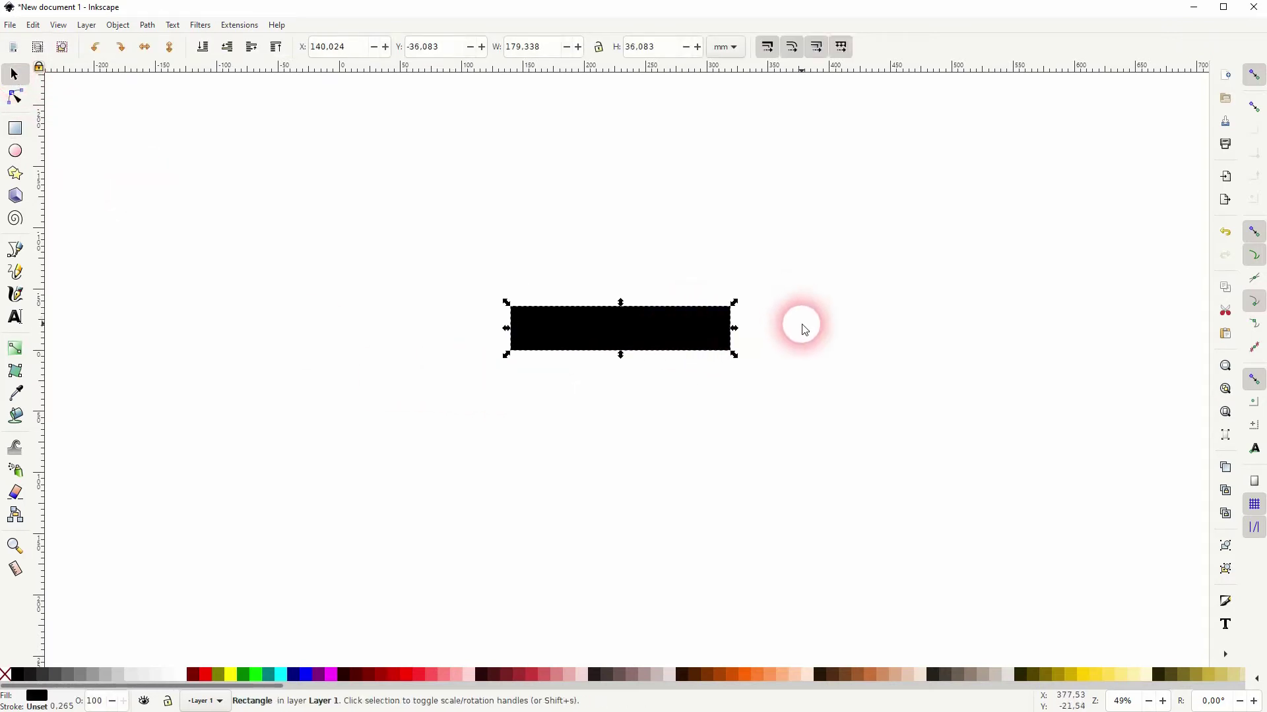
click(258, 278)
Draw a closed triangle with the Pen tool, about 42 mm wide, snapped to the rectangle's two left corners with its tip pointing left
click(16, 251)
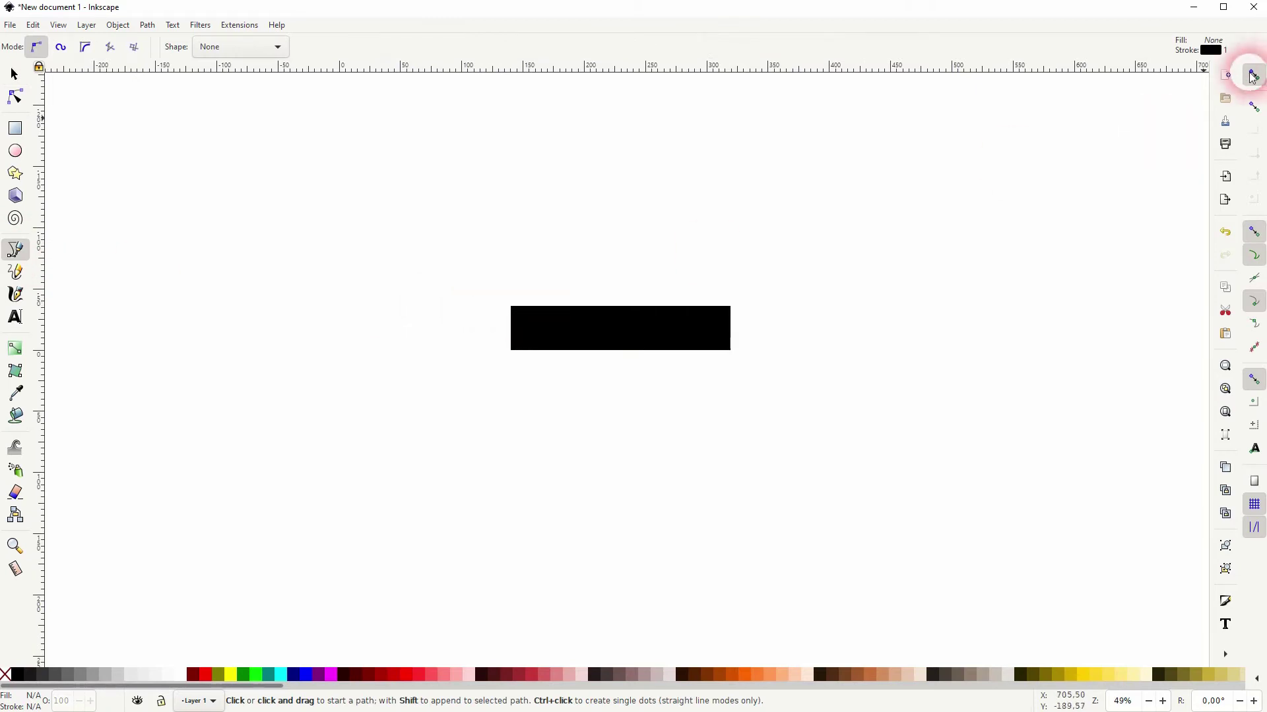
click(1257, 263)
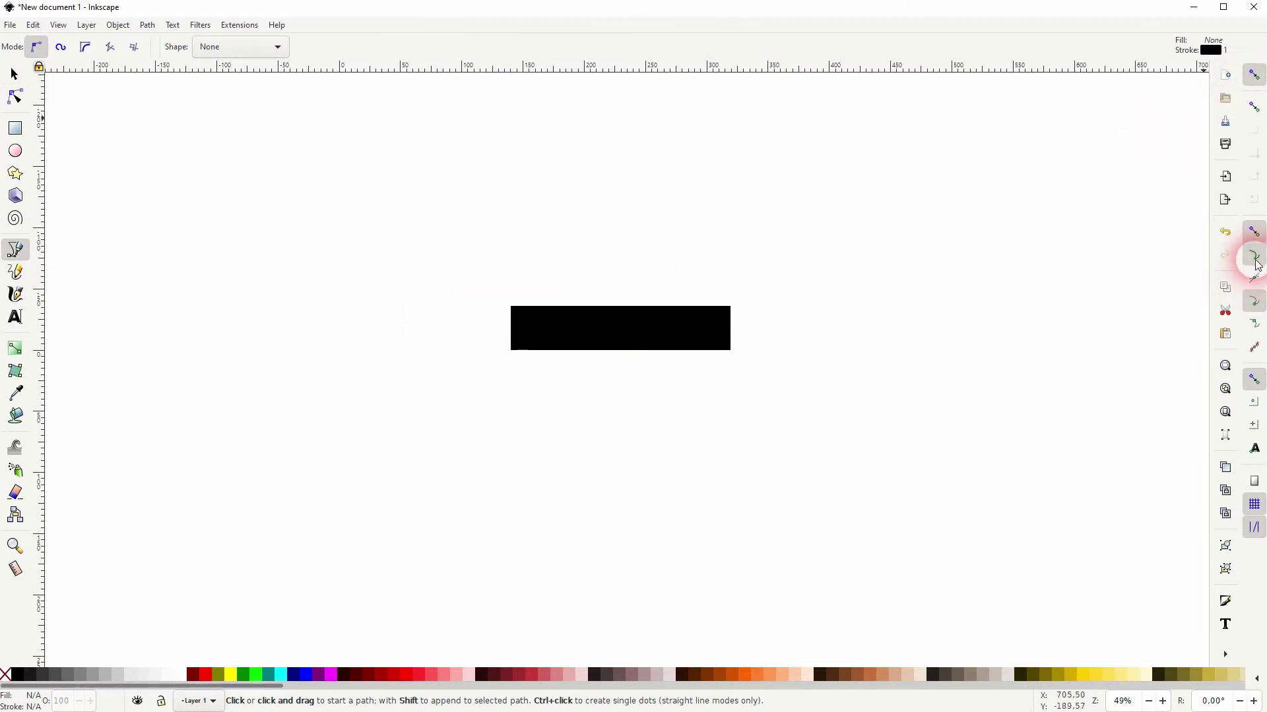
click(512, 307)
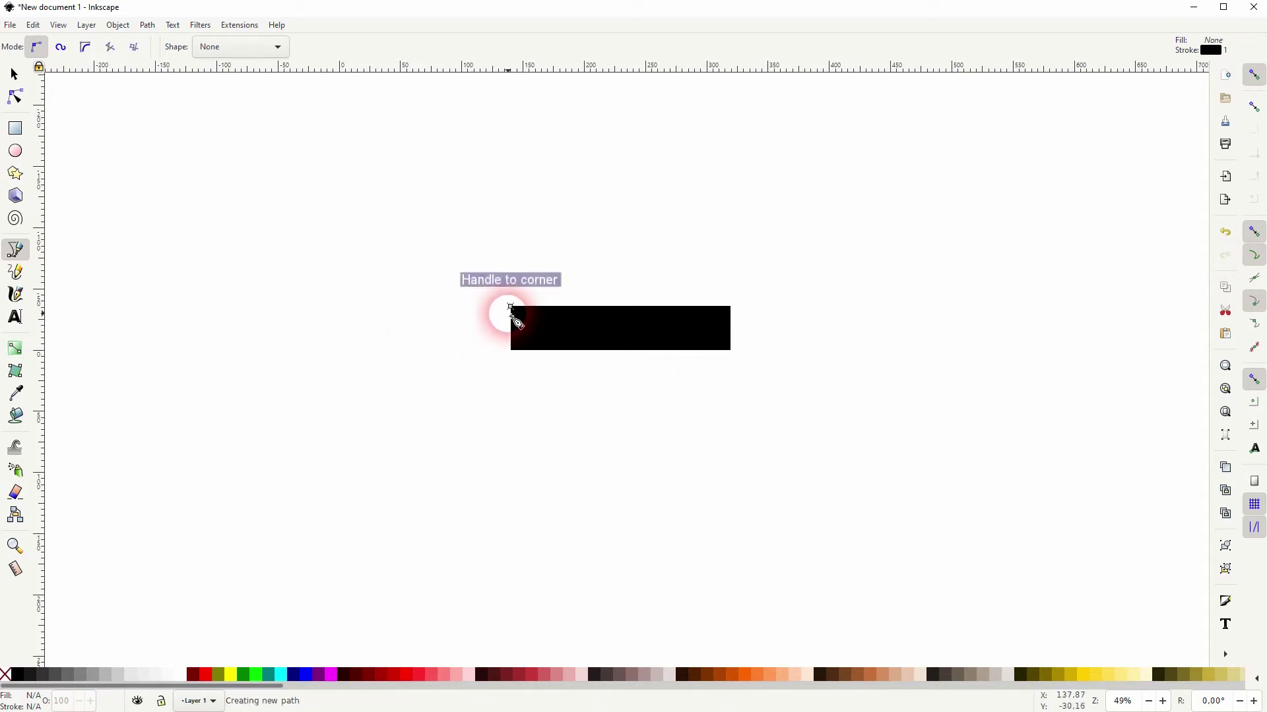
click(461, 328)
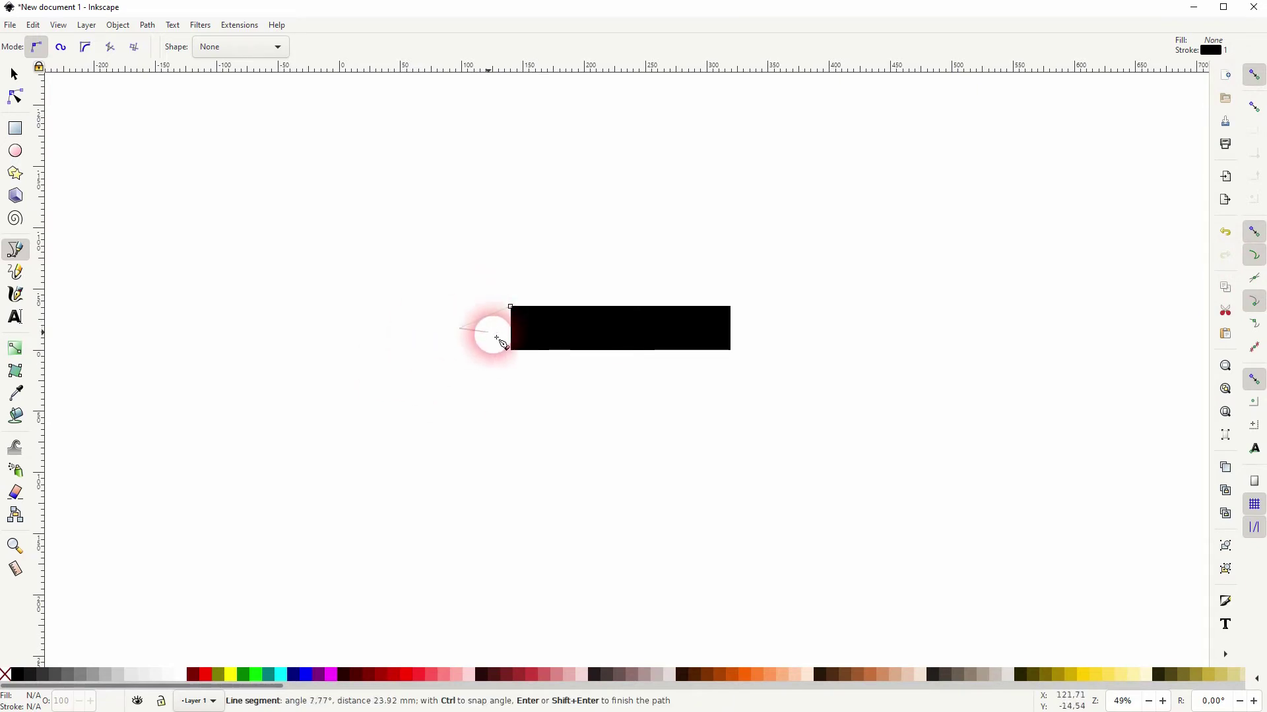
click(512, 350)
click(511, 307)
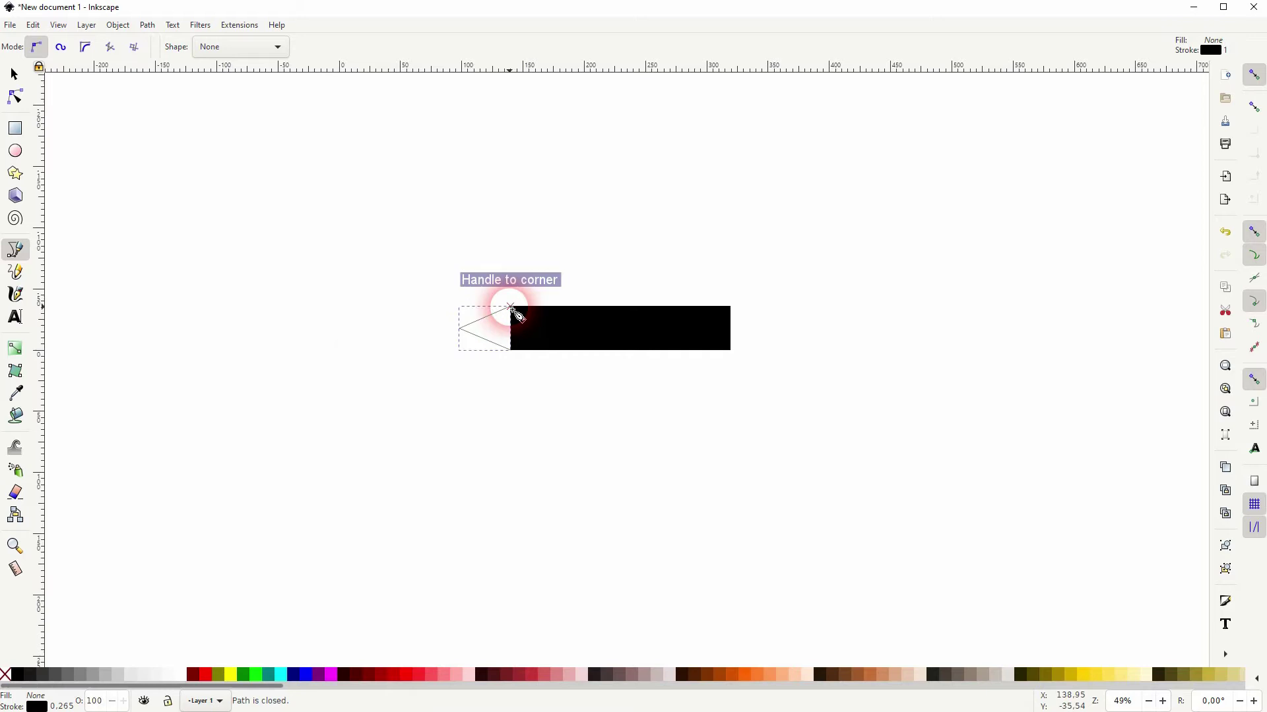
Fill the new triangle with black and deselect it
click(15, 74)
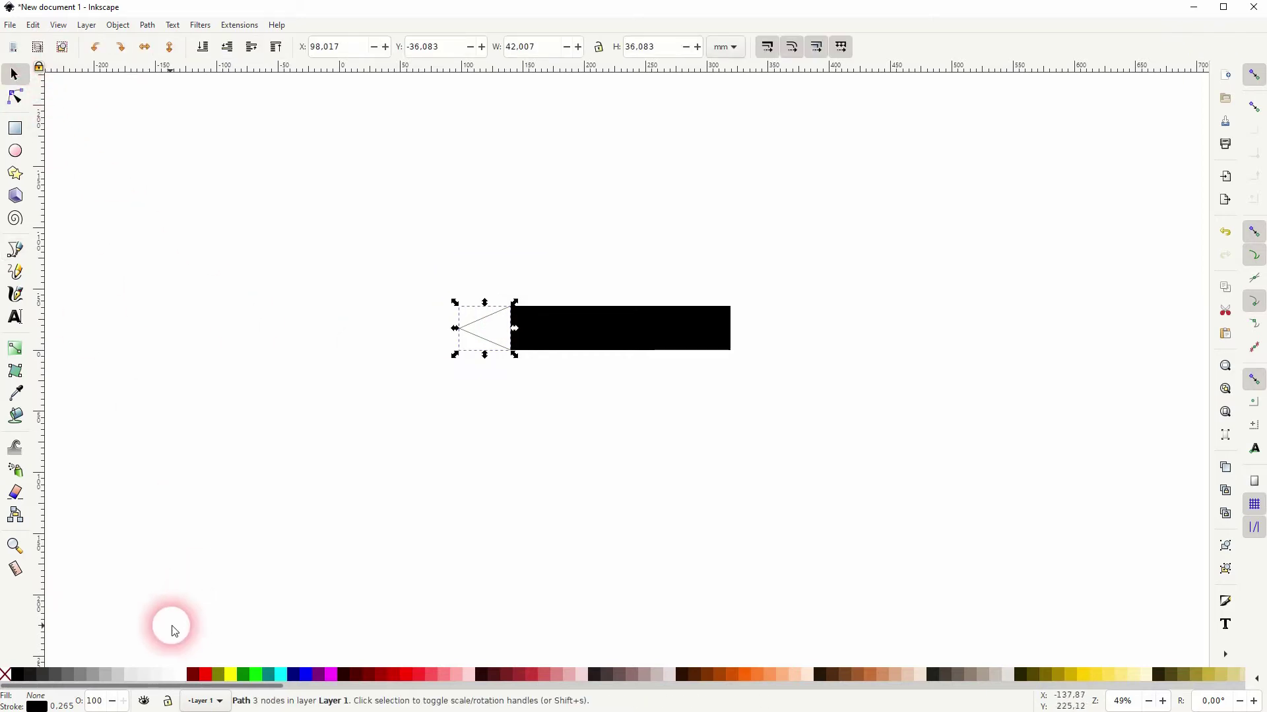
click(22, 676)
click(430, 418)
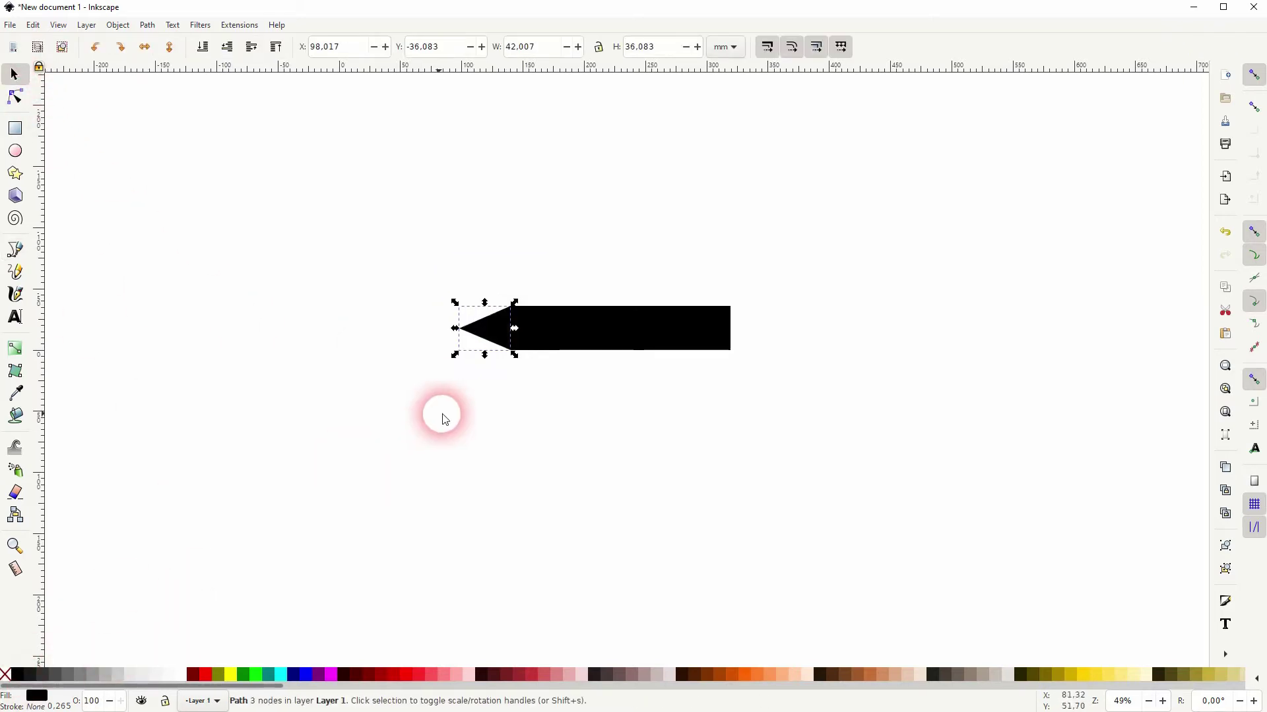
Place a horizontal guide through the rectangle's rotation center with rotation-center snapping enabled
scroll(459, 346, up, 3)
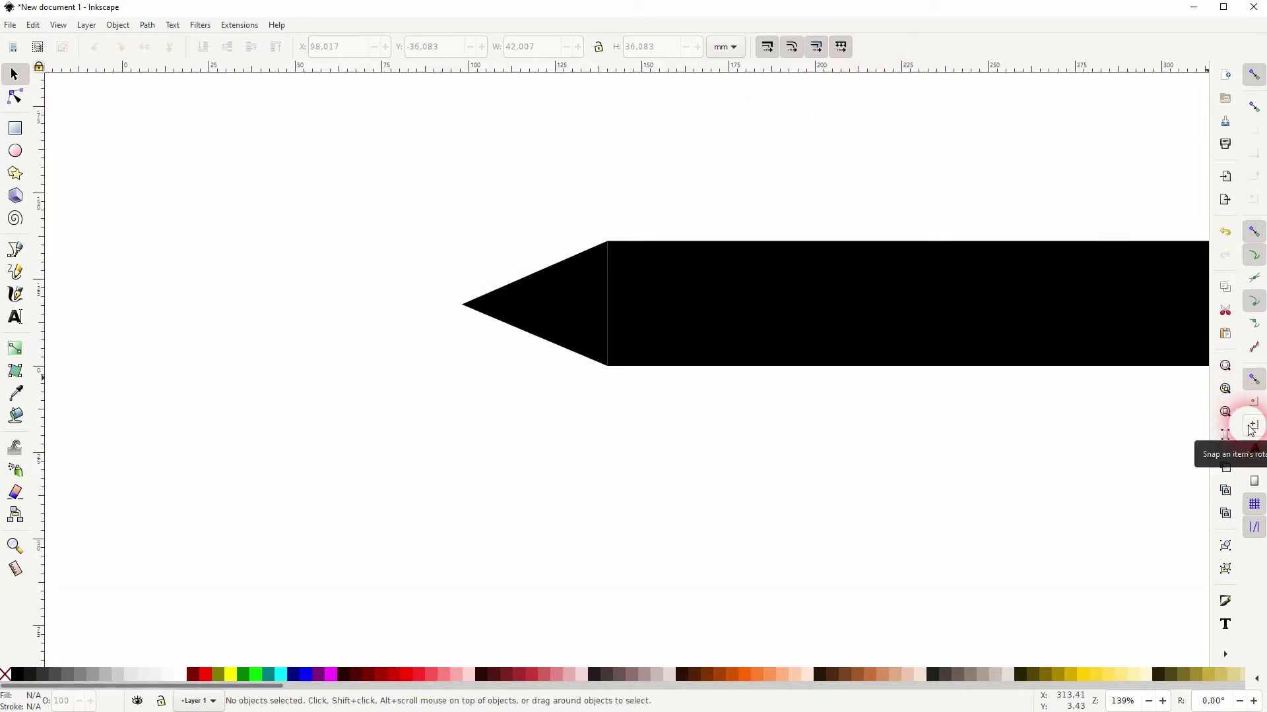
drag(894, 70, 1066, 304)
drag(919, 309, 919, 309)
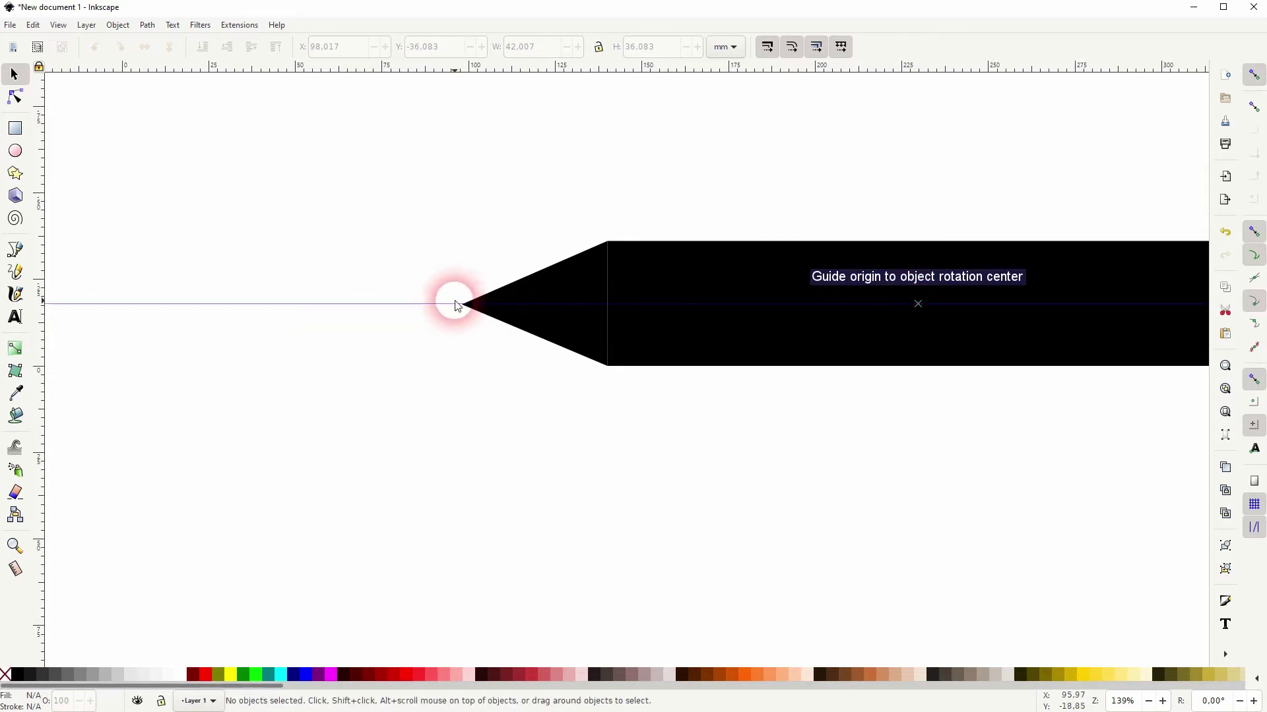
Move the triangle's tip node up onto the horizontal guide so it aligns with the rectangle's center
scroll(471, 307, up, 5)
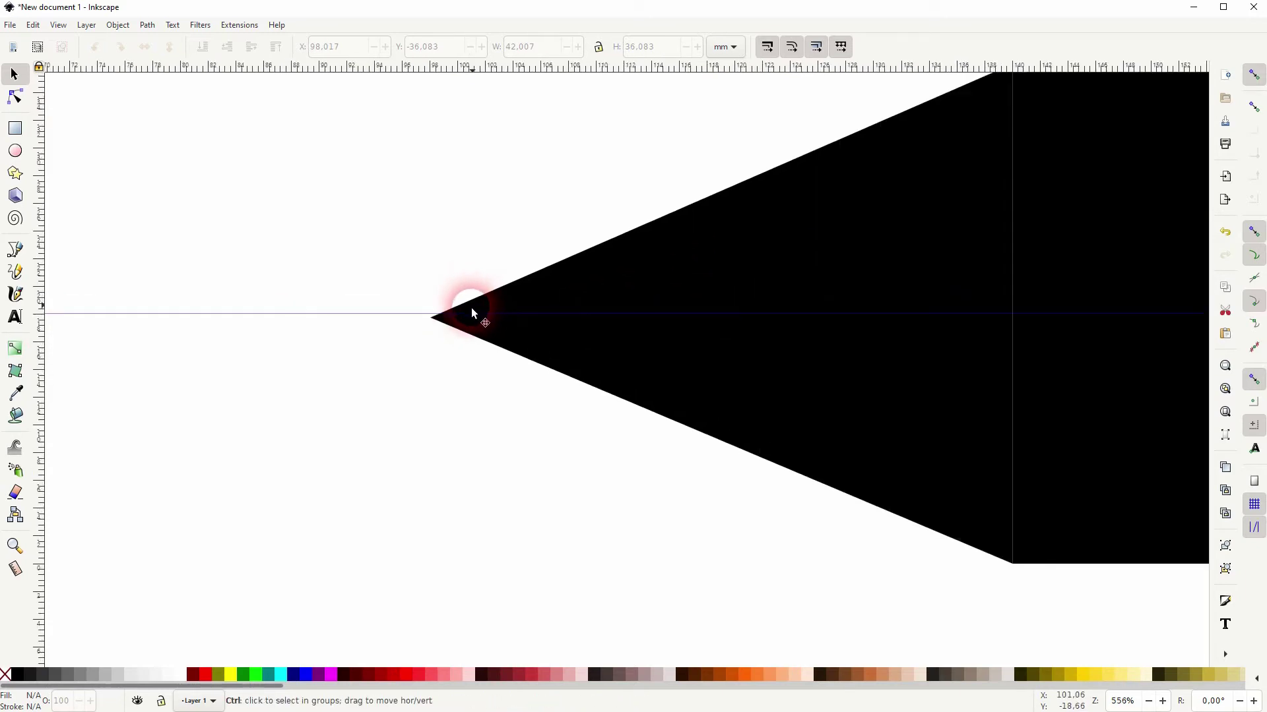
click(513, 345)
click(14, 97)
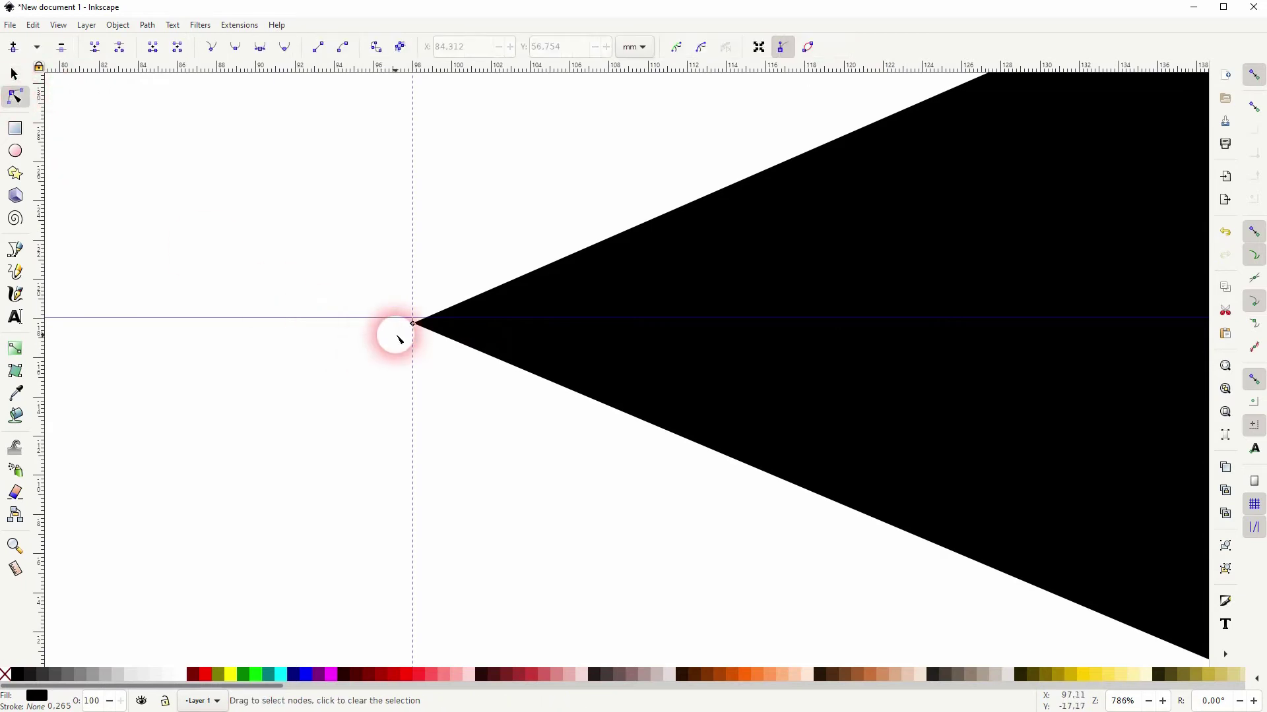
drag(416, 325, 410, 318)
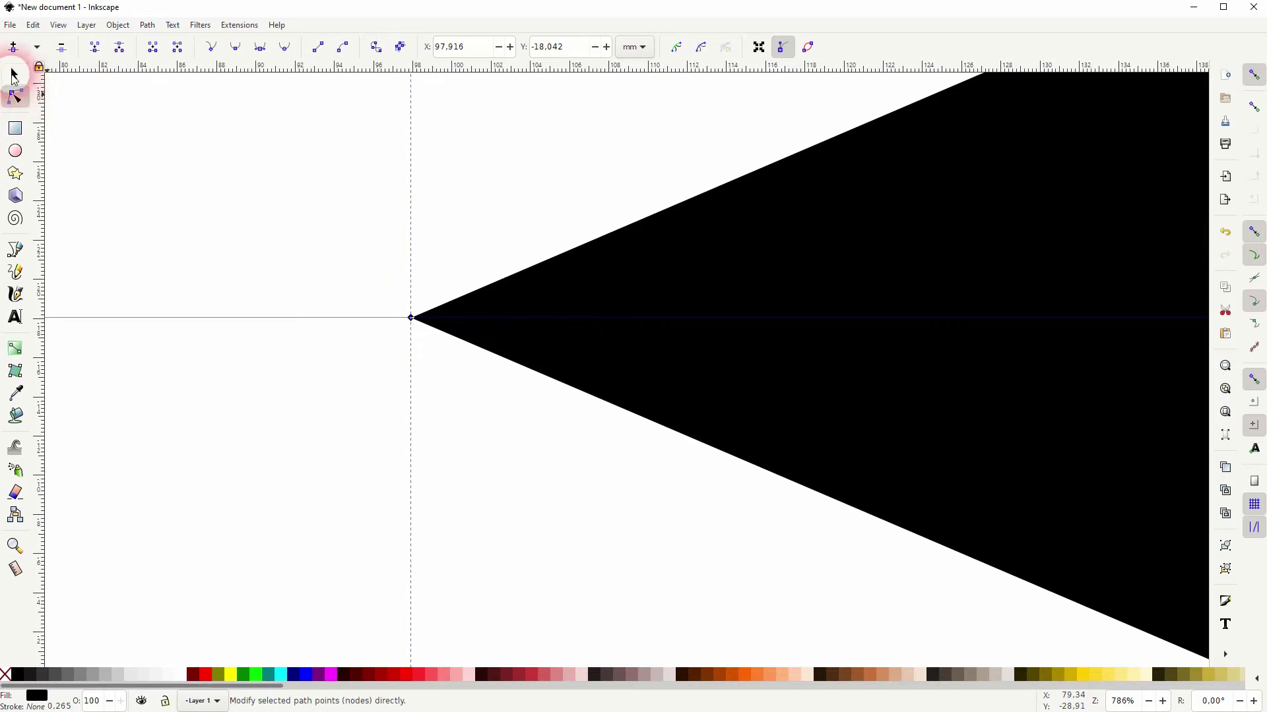
click(15, 75)
click(411, 376)
Merge the triangle and rectangle with Union and move the combined shape about 42 mm to the left
scroll(410, 377, down, 5)
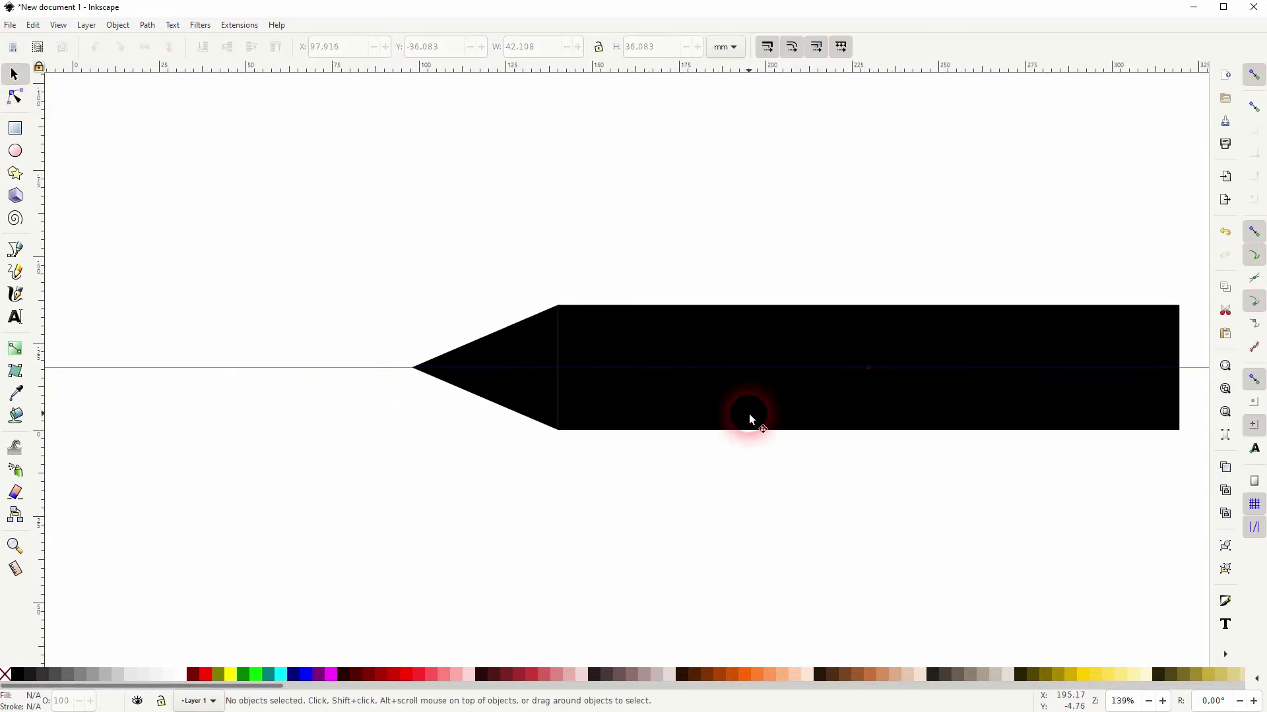
drag(333, 483, 1199, 201)
click(148, 24)
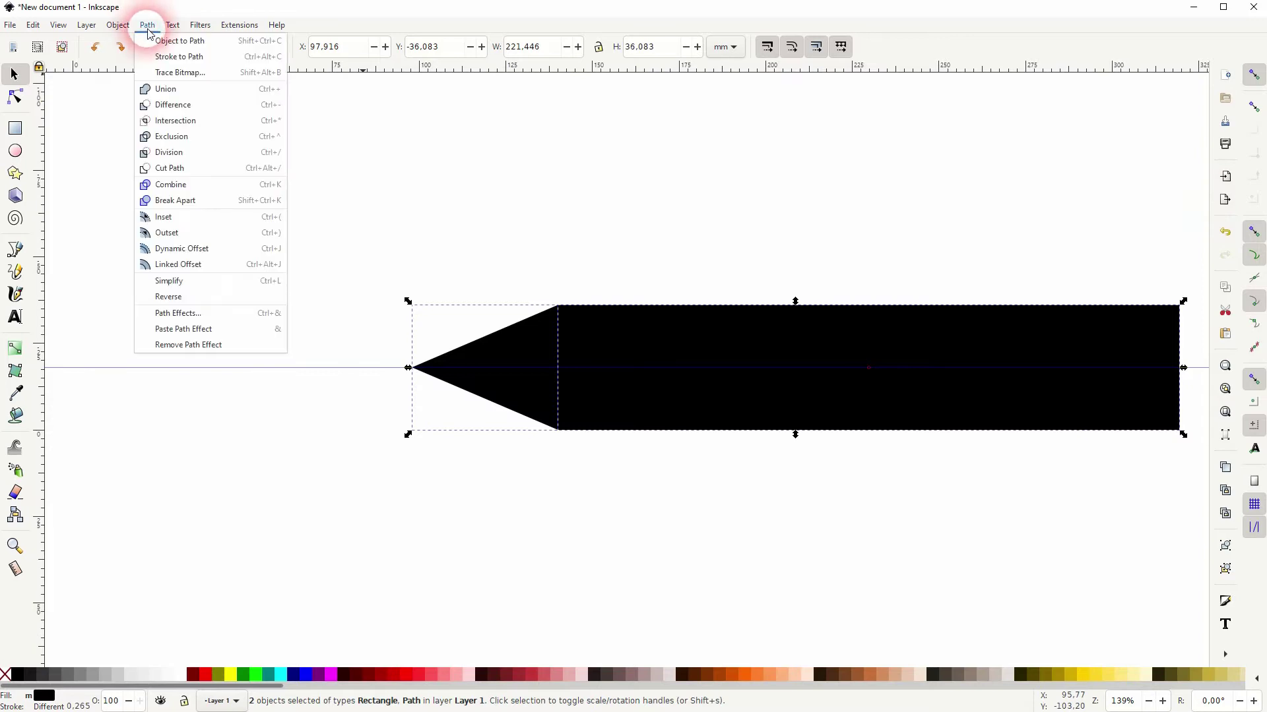
click(183, 92)
drag(892, 377, 836, 404)
click(913, 482)
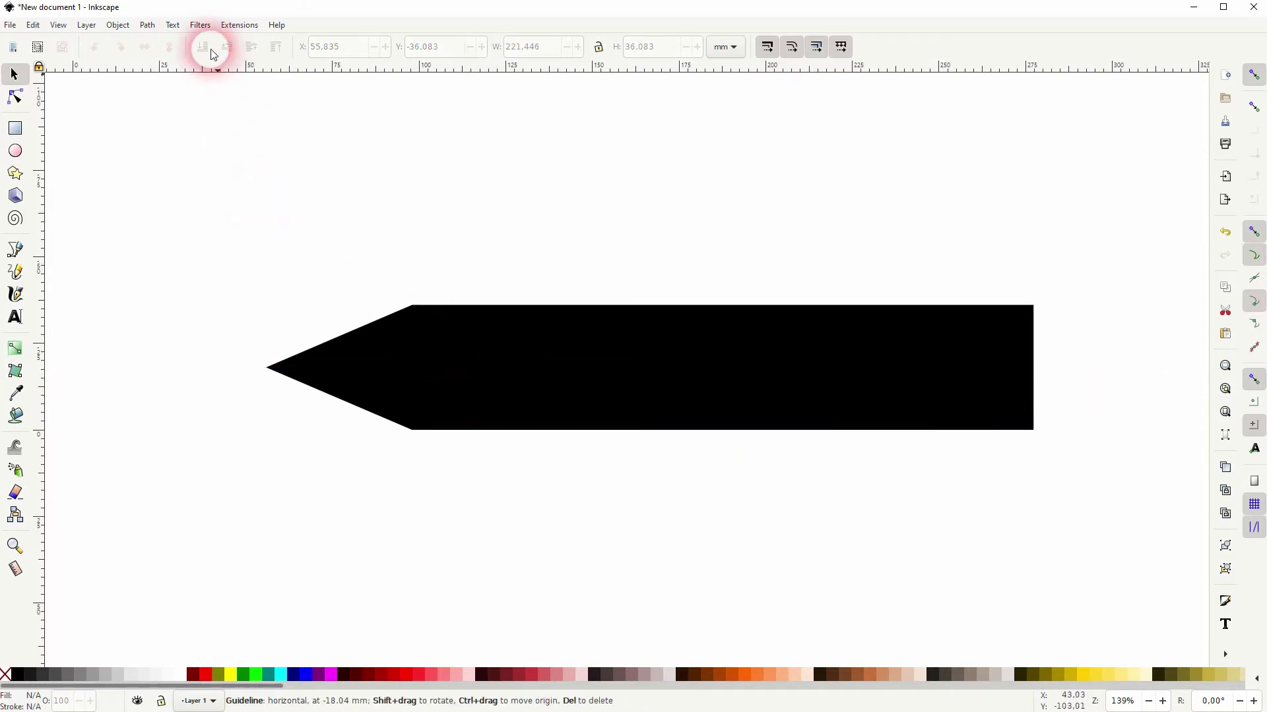
click(243, 27)
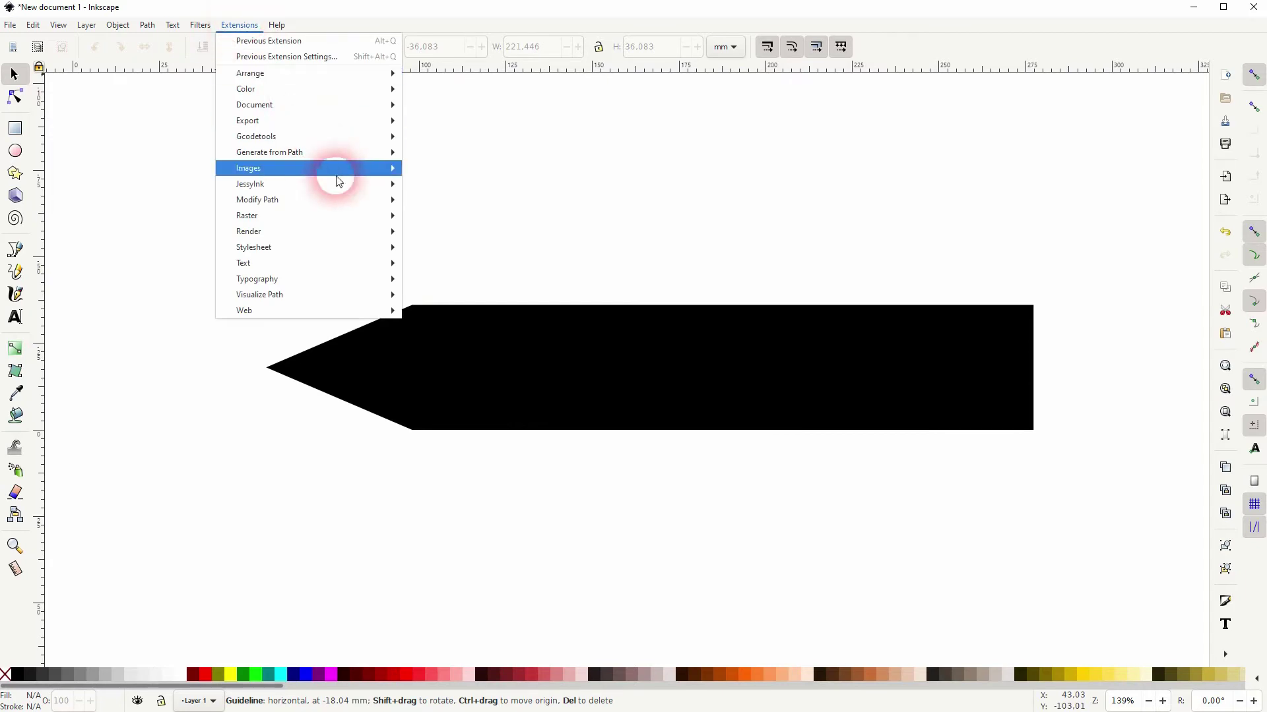
mouse_move(350, 236)
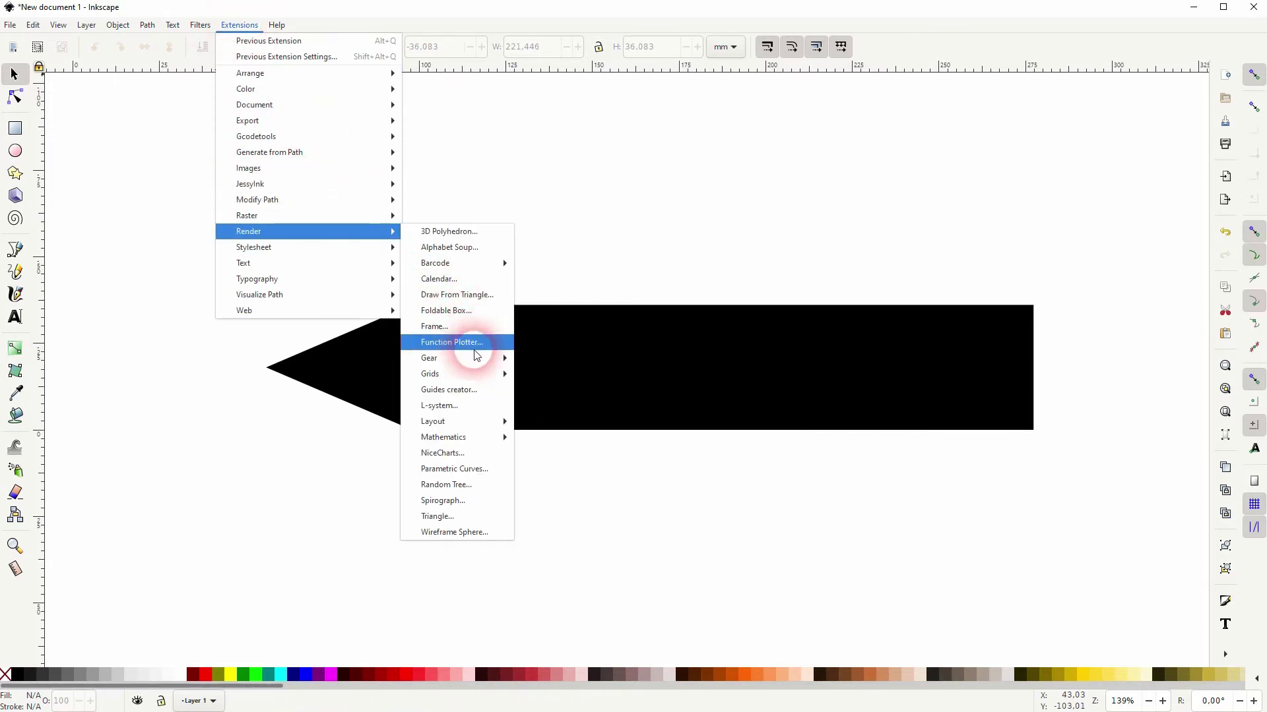
mouse_move(472, 358)
click(550, 363)
drag(741, 283, 740, 259)
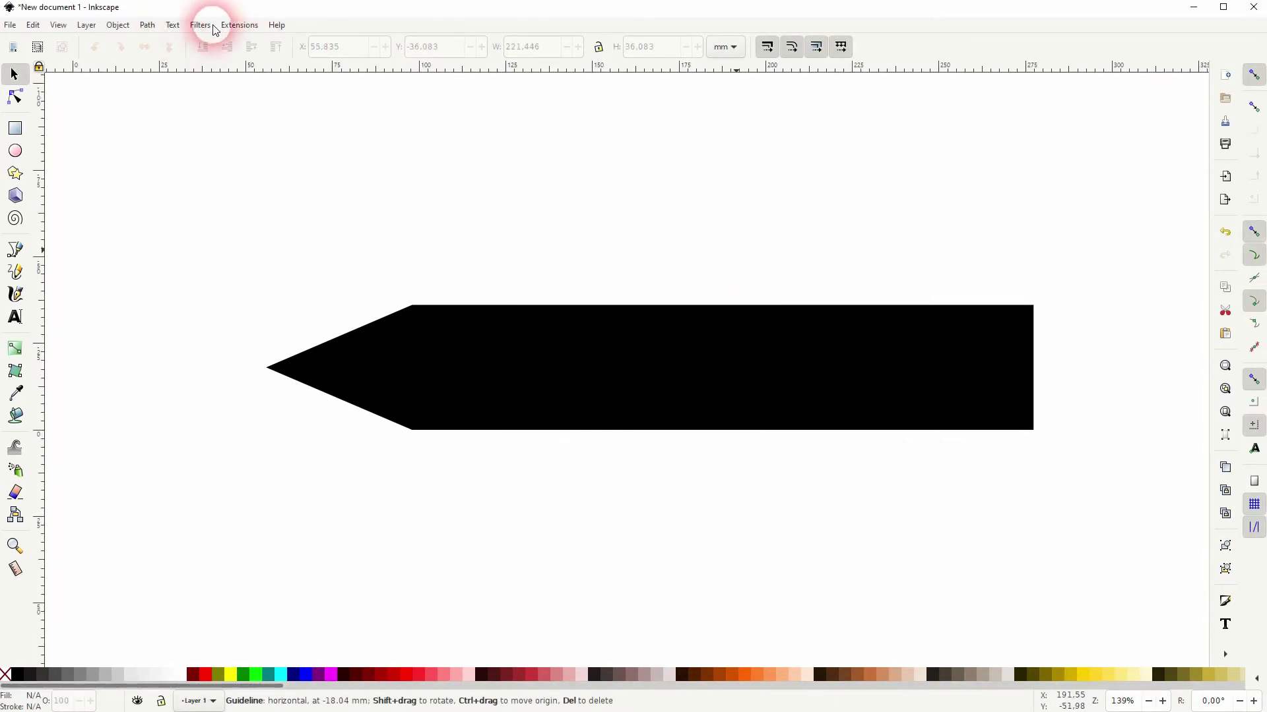
Render a Rack Gear with rack length 1000, tooth spacing 100 and contact angle 45, and move it below the black shape
click(237, 25)
mouse_move(368, 230)
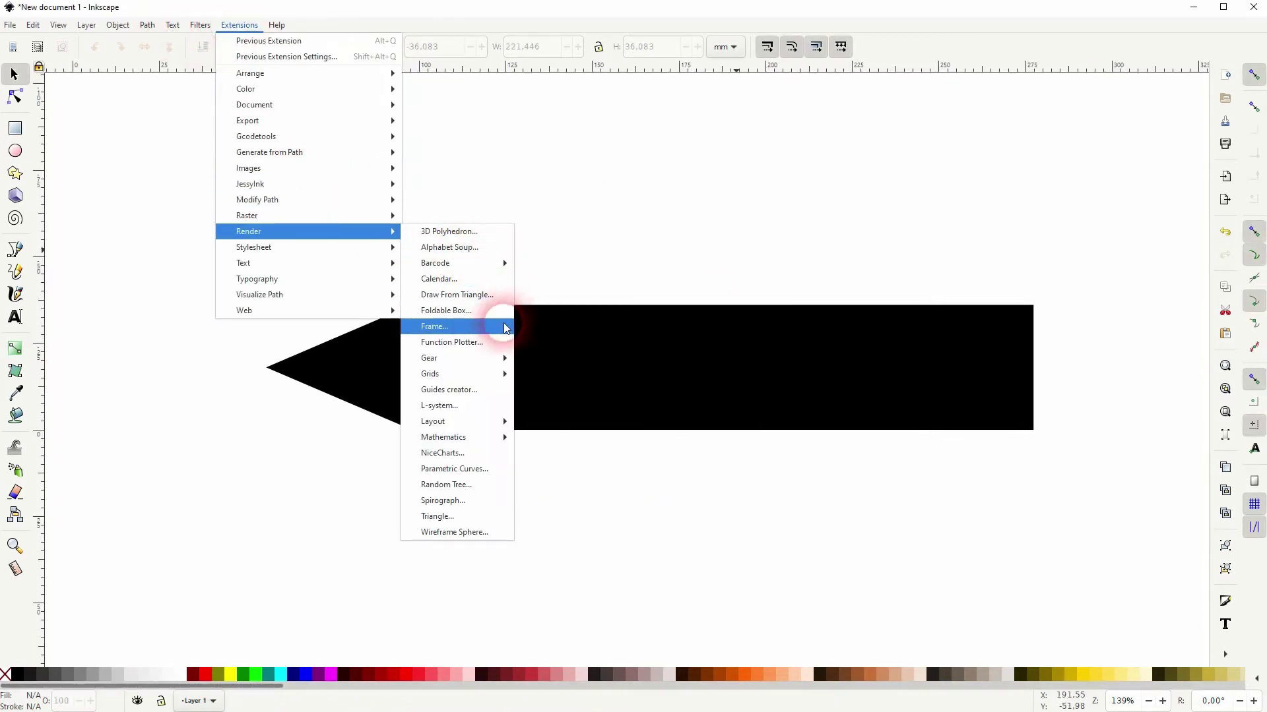
mouse_move(493, 358)
click(550, 374)
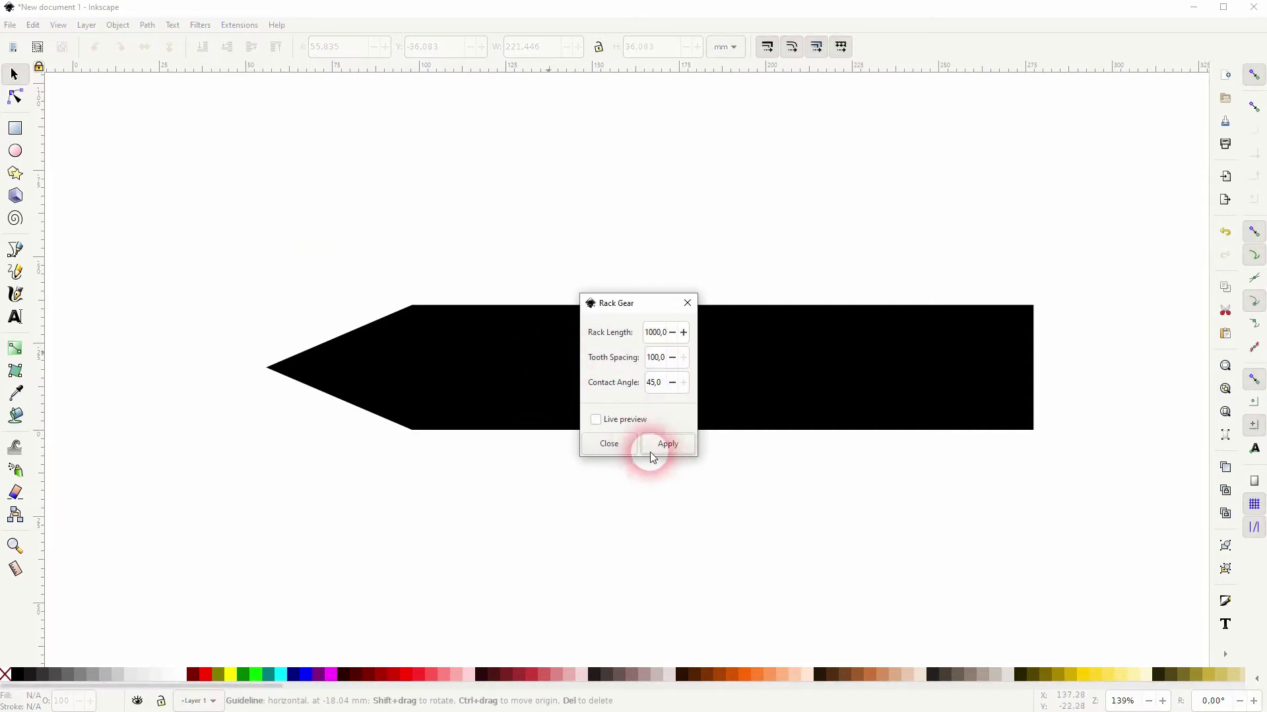
click(669, 446)
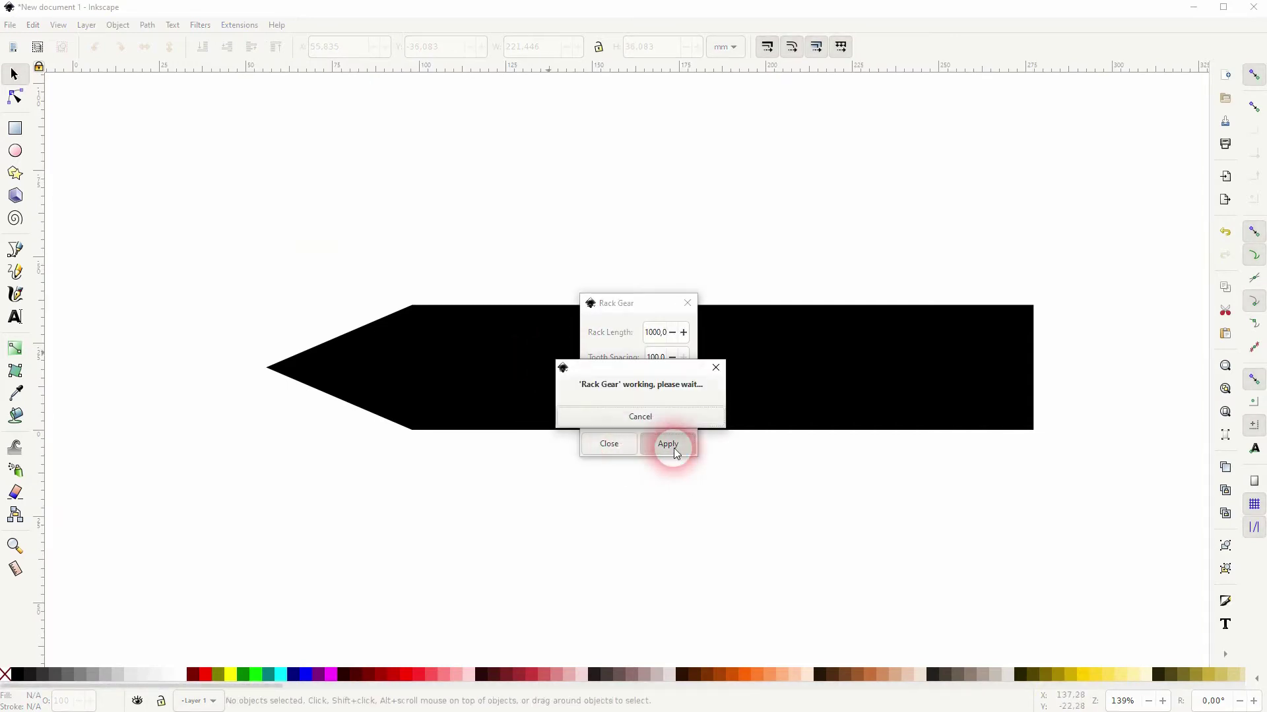
click(696, 304)
drag(1130, 422, 678, 531)
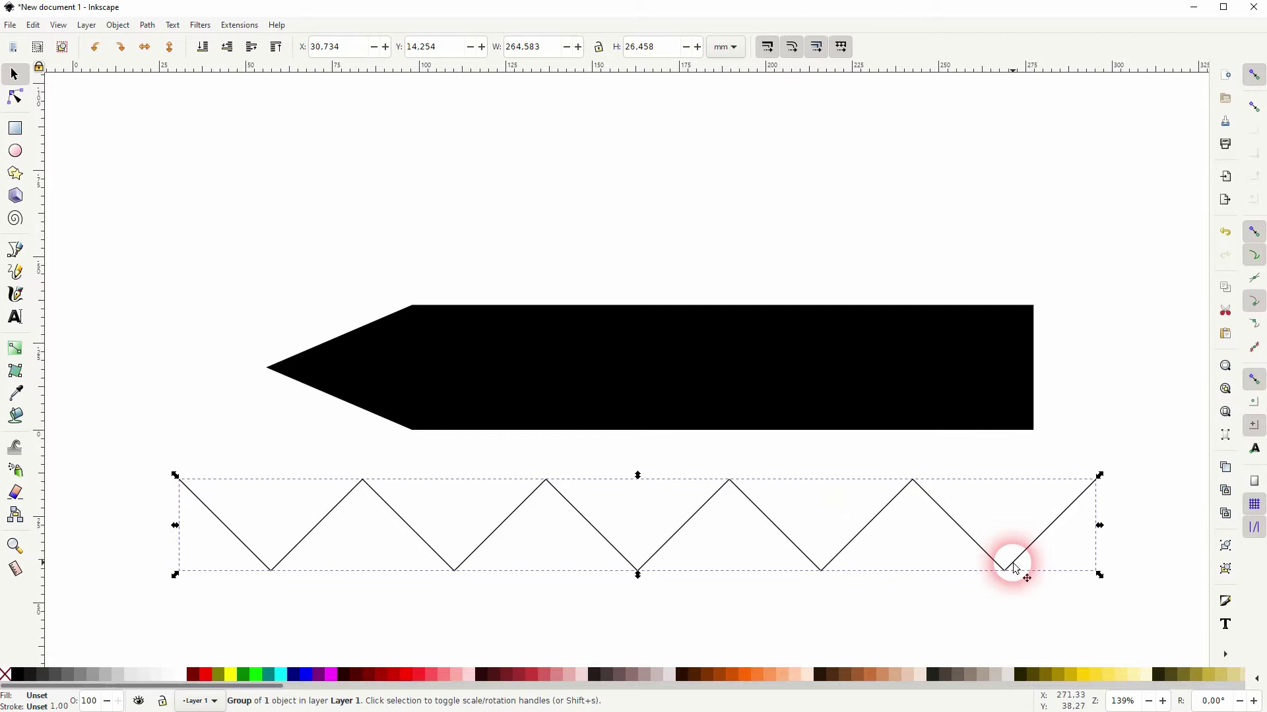
Set the zigzag's stroke to white and rotate it steeply so that it crosses the black shape
shift+click(183, 683)
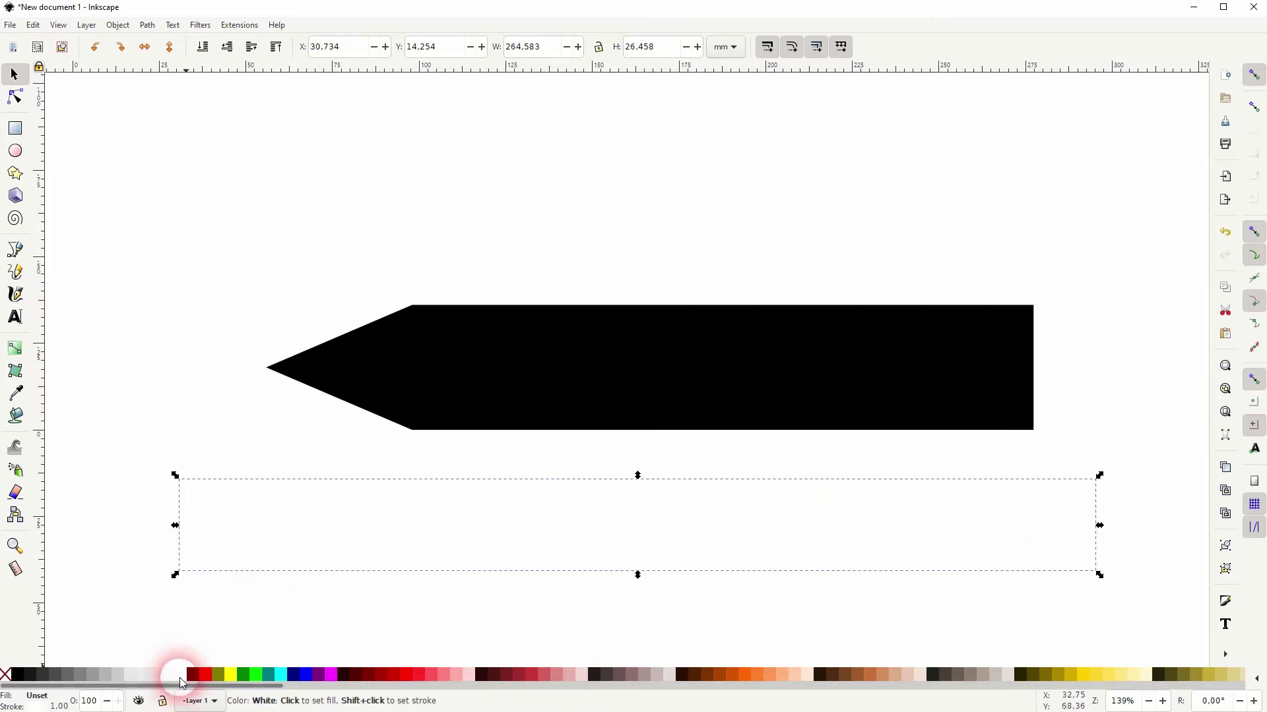
click(1070, 521)
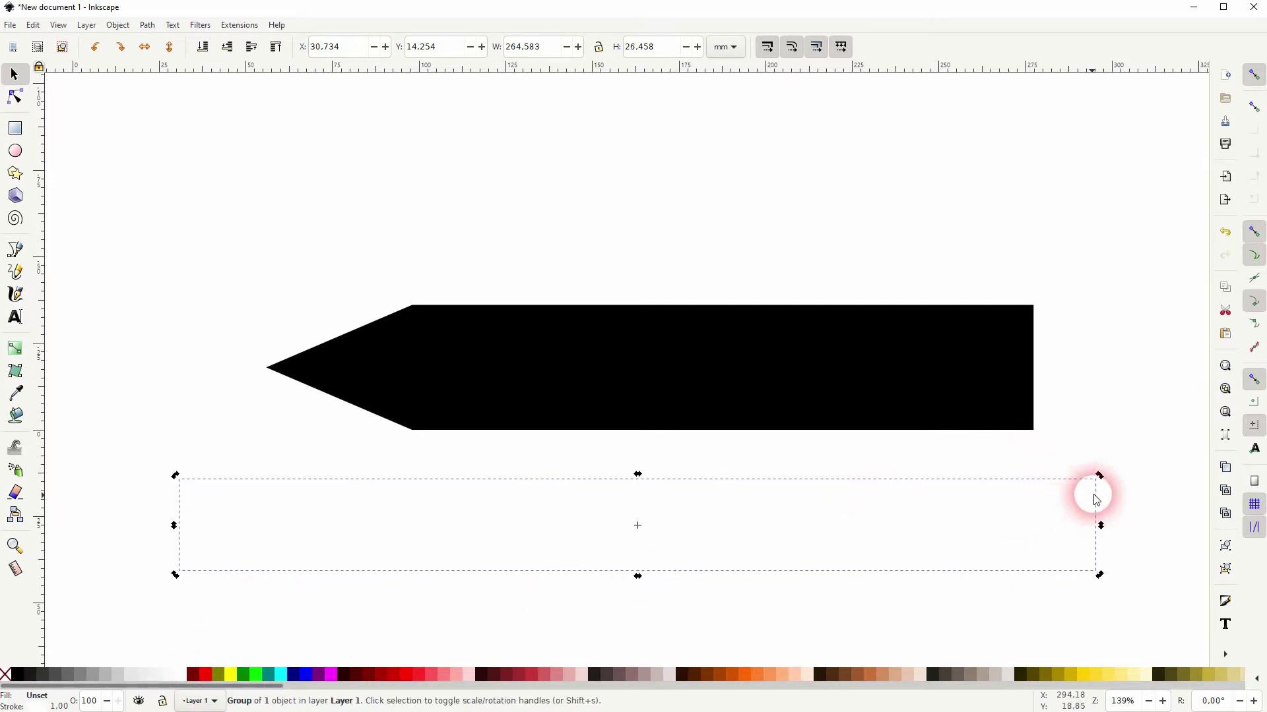
drag(1099, 476, 552, 290)
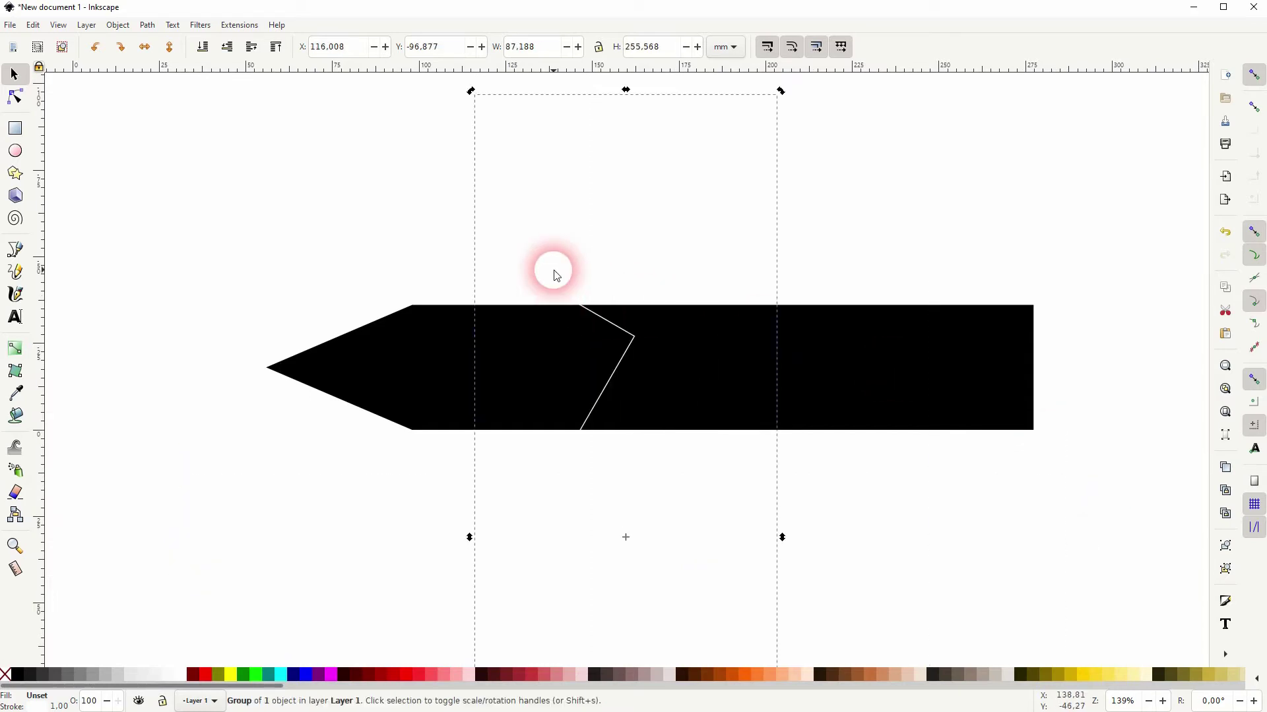
click(938, 267)
Scale the zigzag down to the black shape's height of 36.083 mm and fit it between the top and bottom edges
click(622, 362)
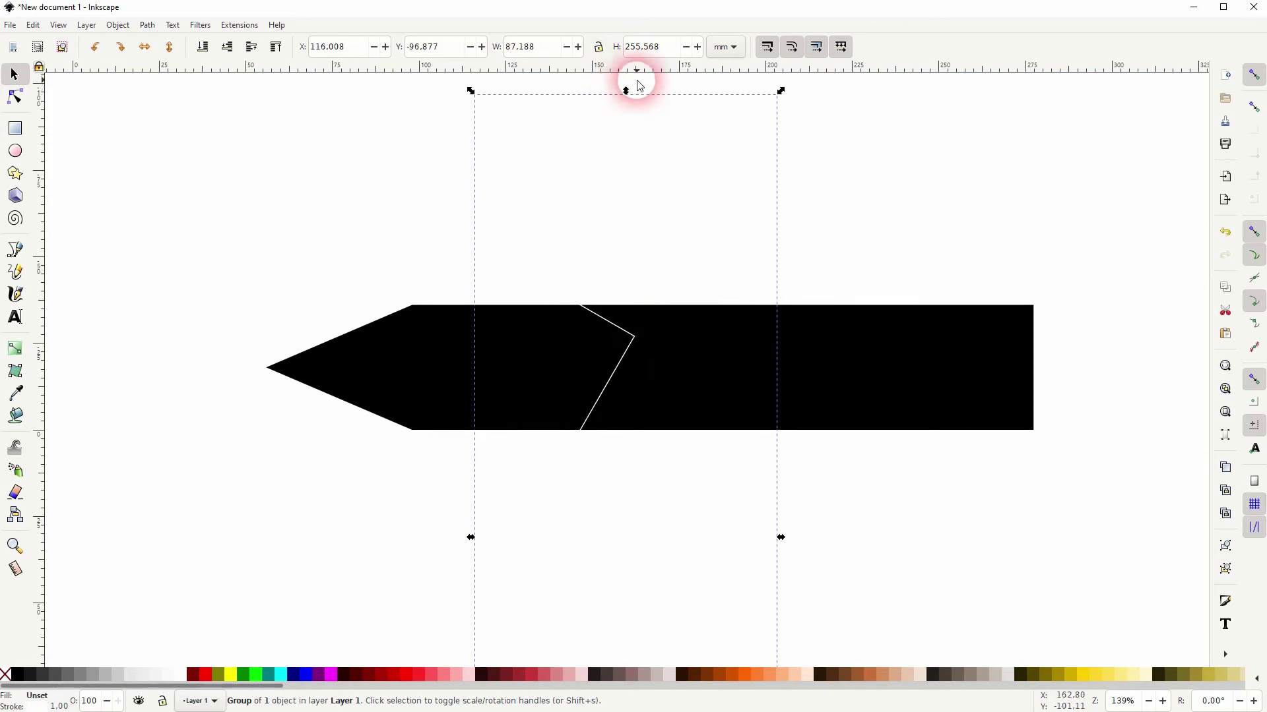
drag(625, 92, 614, 306)
drag(667, 541, 621, 368)
scroll(620, 368, down, 2)
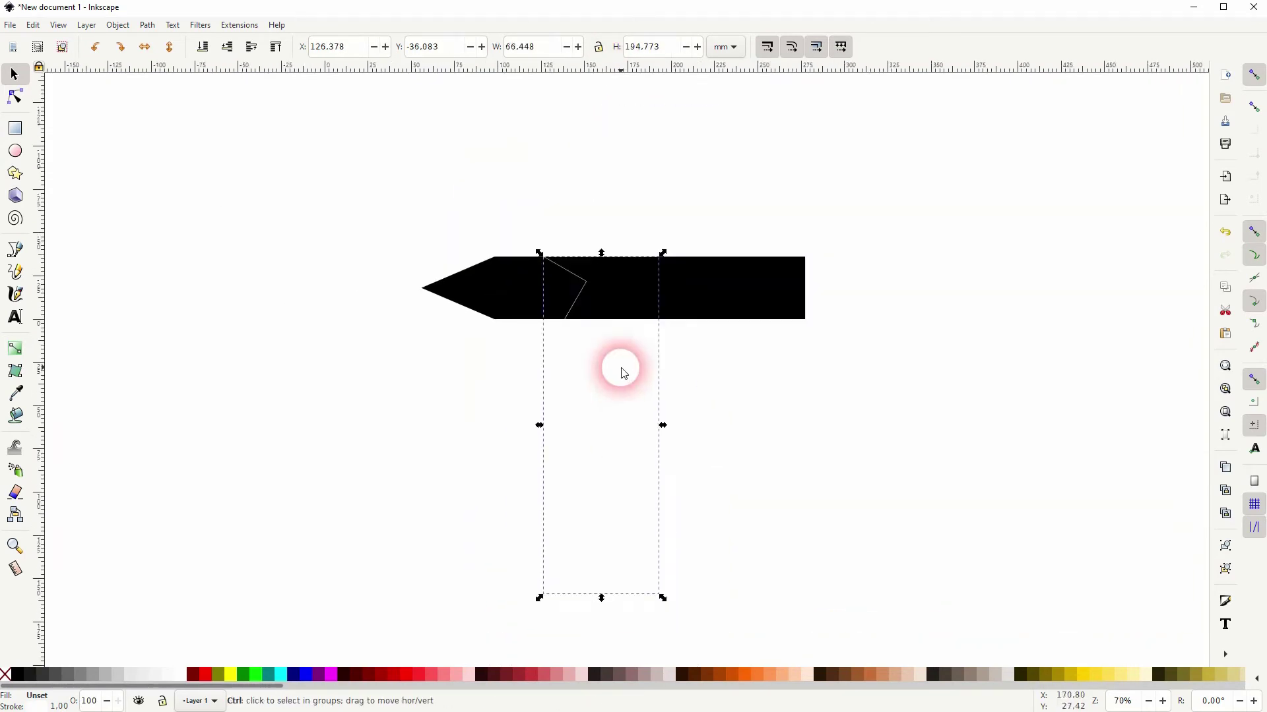
drag(608, 597, 596, 305)
scroll(581, 283, up, 2)
scroll(580, 283, up, 2)
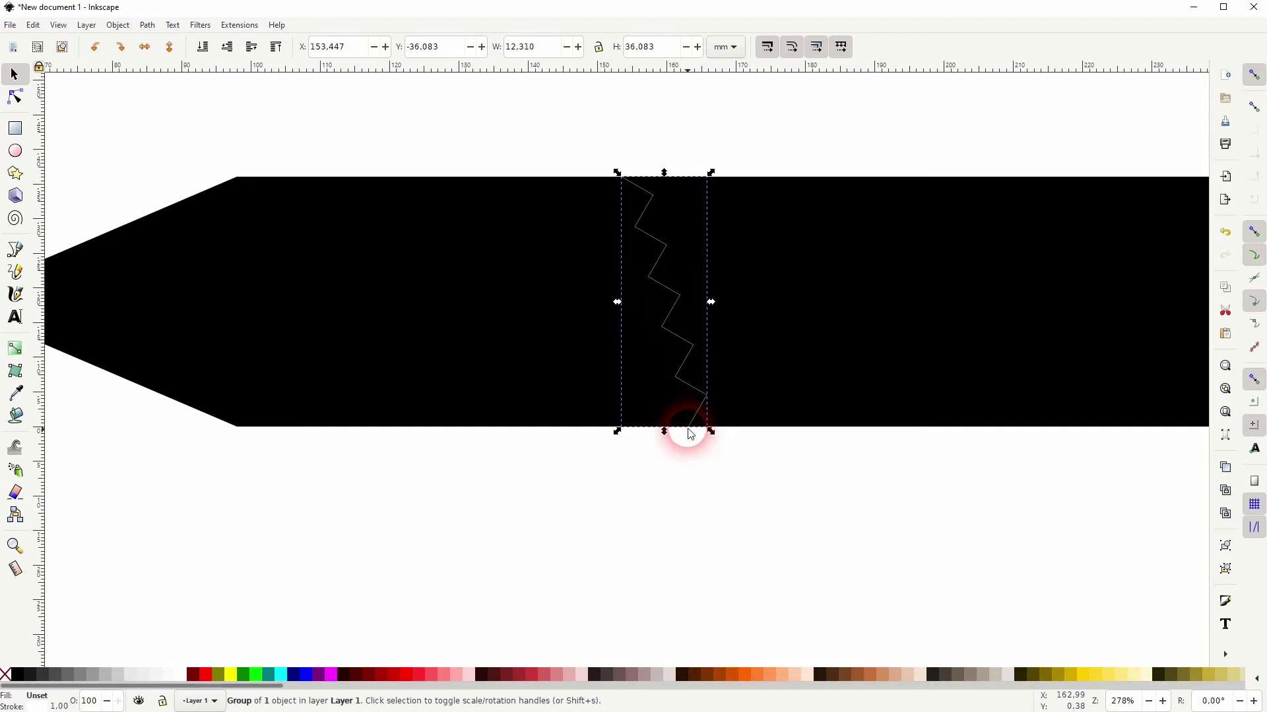
Rotate the zigzag until it is vertical and move it to the left end of the black bar, near the pointed tip
mouse_move(684, 439)
mouse_down()
mouse_move(713, 429)
mouse_move(681, 440)
mouse_up()
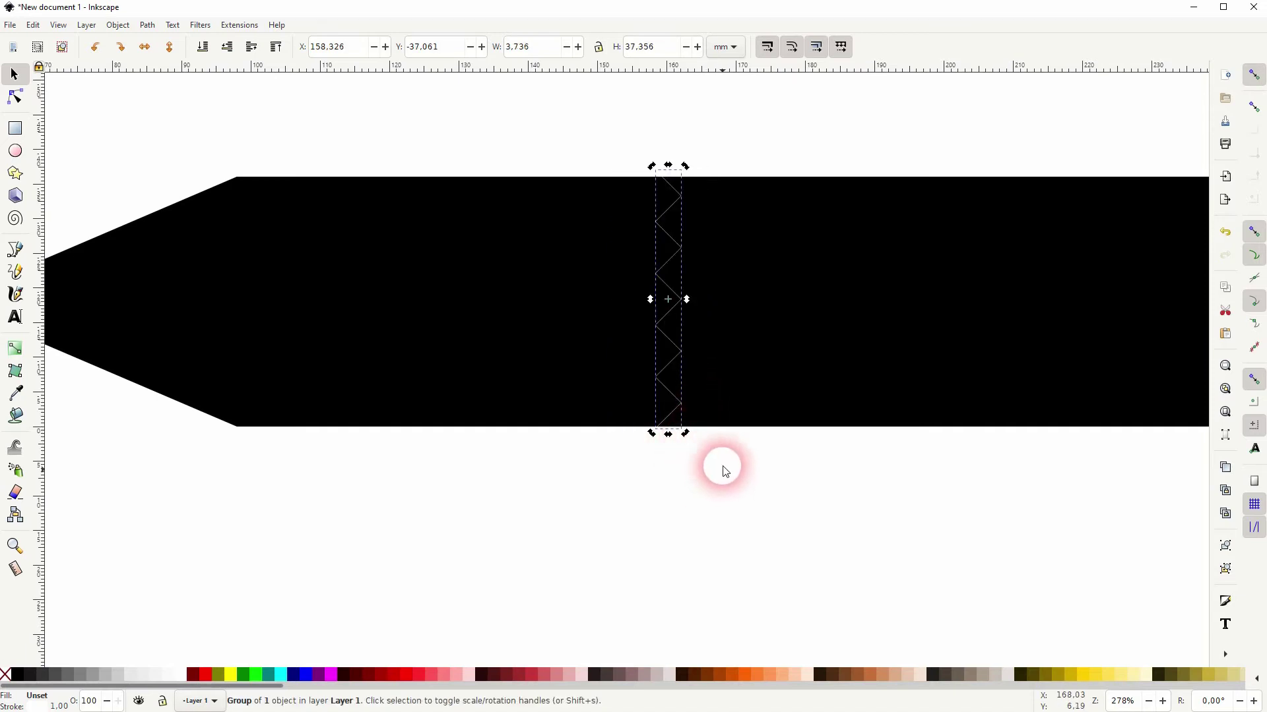
click(722, 466)
click(681, 305)
drag(682, 305, 294, 294)
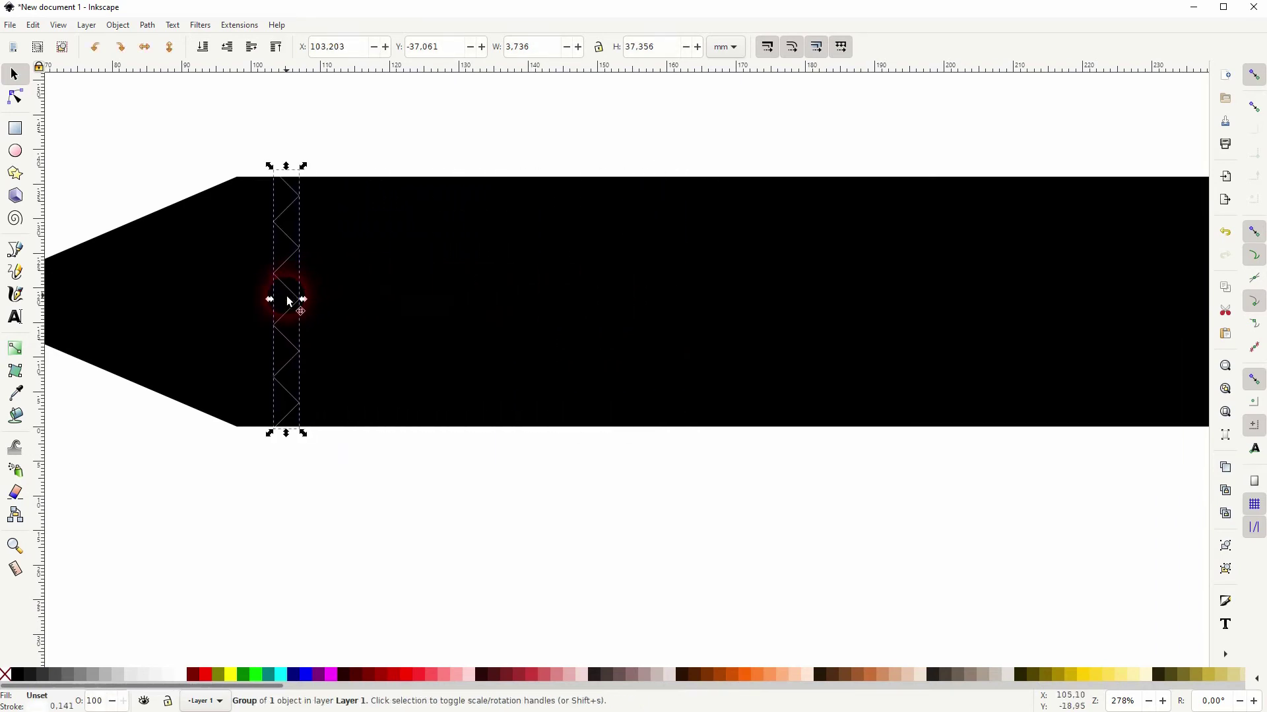
Set the zigzag's stroke width to 5 mm in the stroke style settings
click(127, 26)
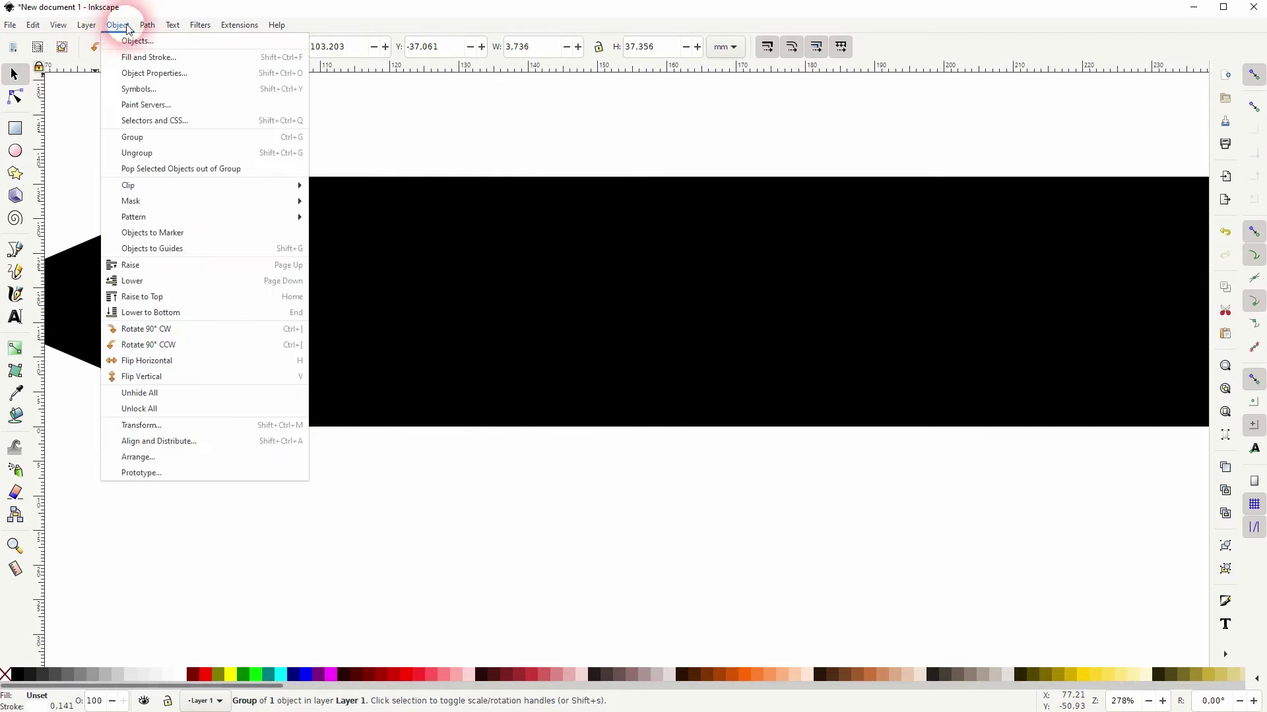
click(148, 57)
click(1081, 100)
click(1095, 106)
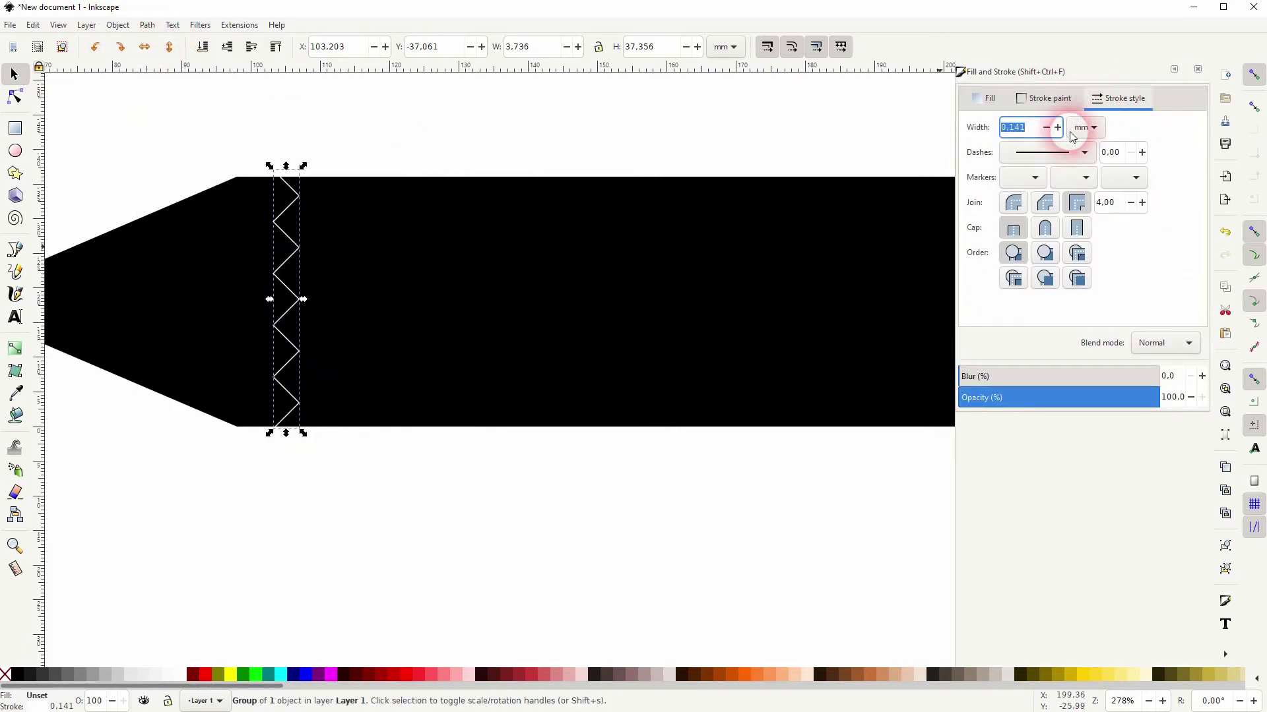
drag(1035, 132, 988, 134)
text(5)
key(Return)
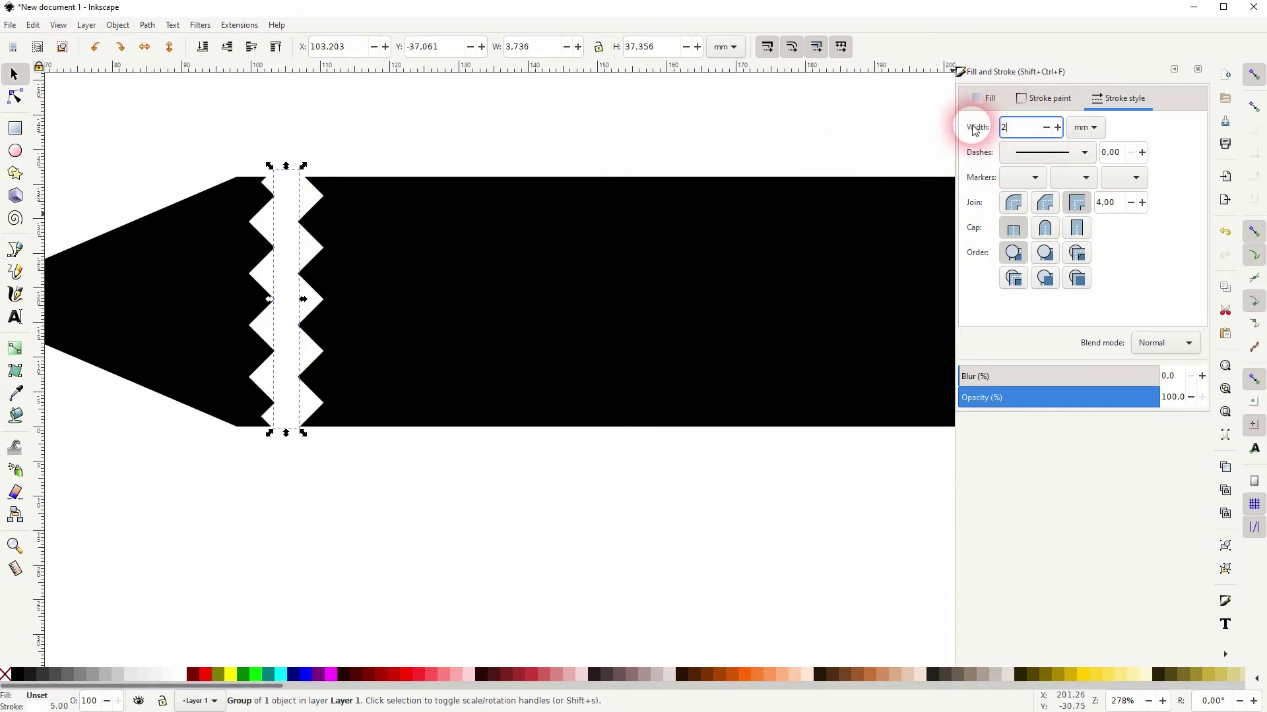
Set the white zigzag's stroke width to 2 mm and give its line ends square caps
text(2)
key(Return)
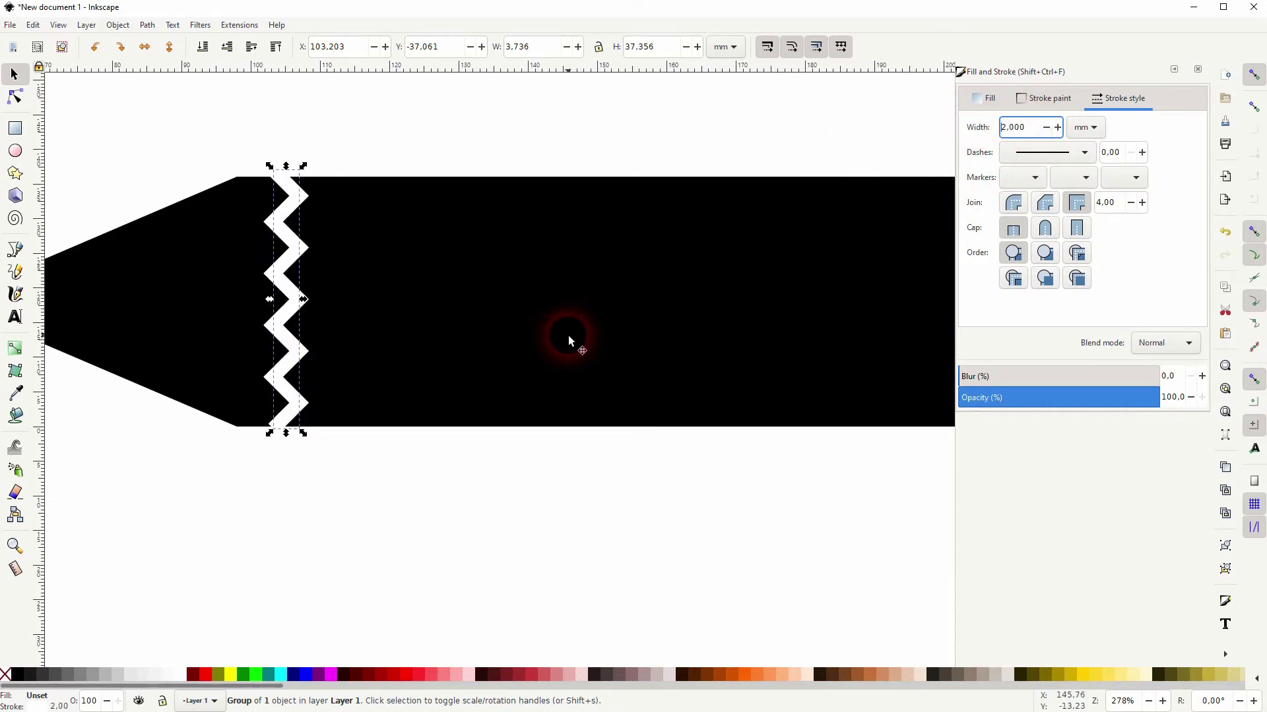
click(1048, 236)
click(1037, 234)
click(1018, 234)
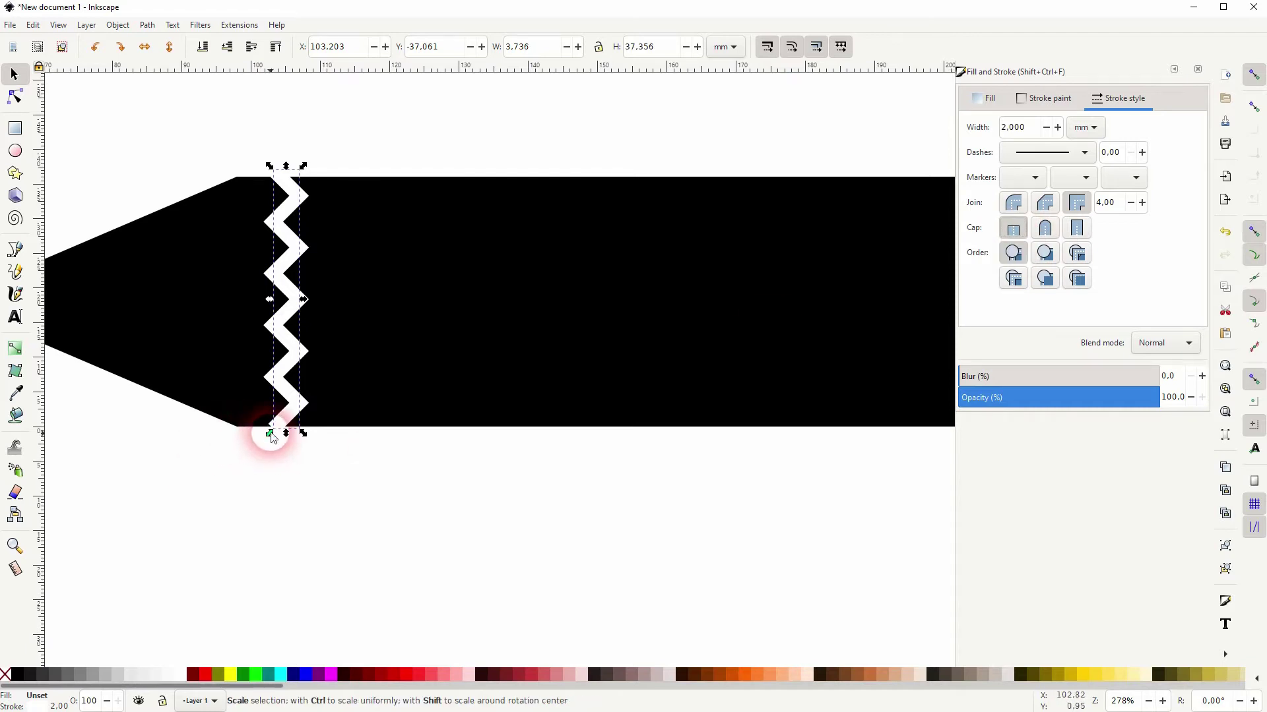
scroll(273, 436, up, 4)
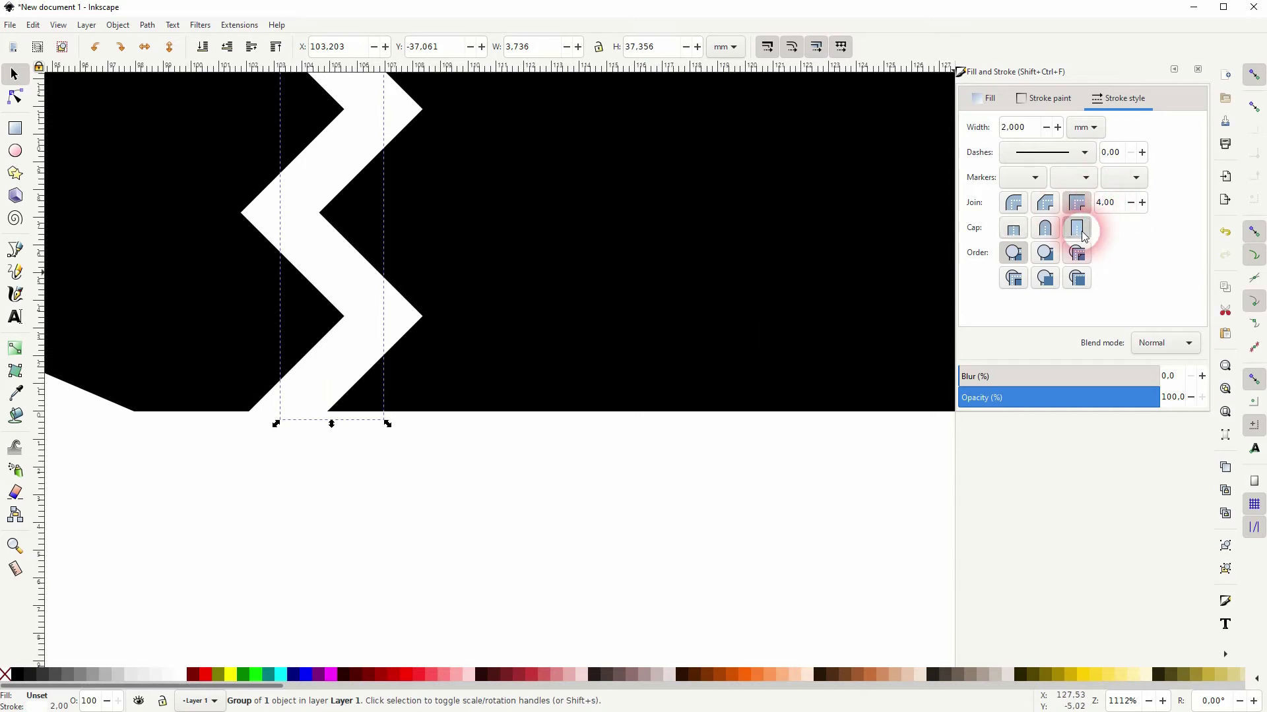
click(321, 457)
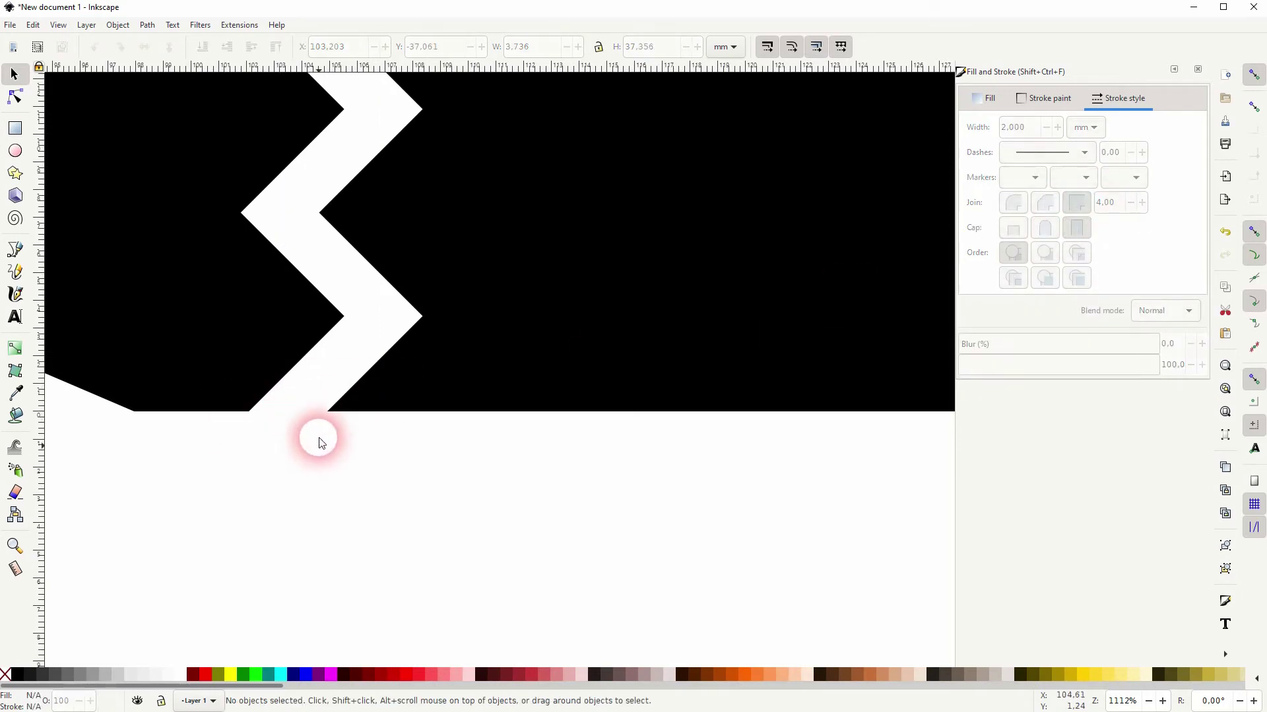
Draw a dark red helper rectangle about 12.2 by 3.3 mm against the bar's lower edge under the zigzag and send it to the back
key(space)
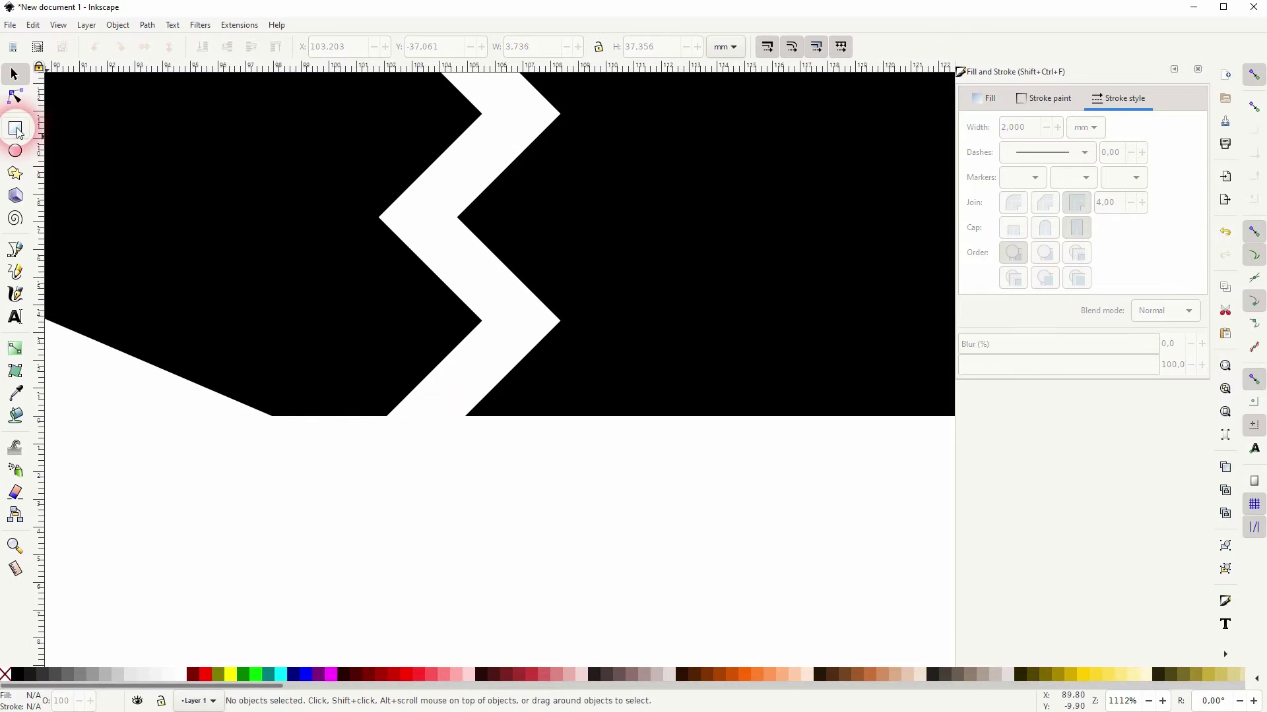
click(18, 132)
drag(273, 419, 610, 507)
click(192, 673)
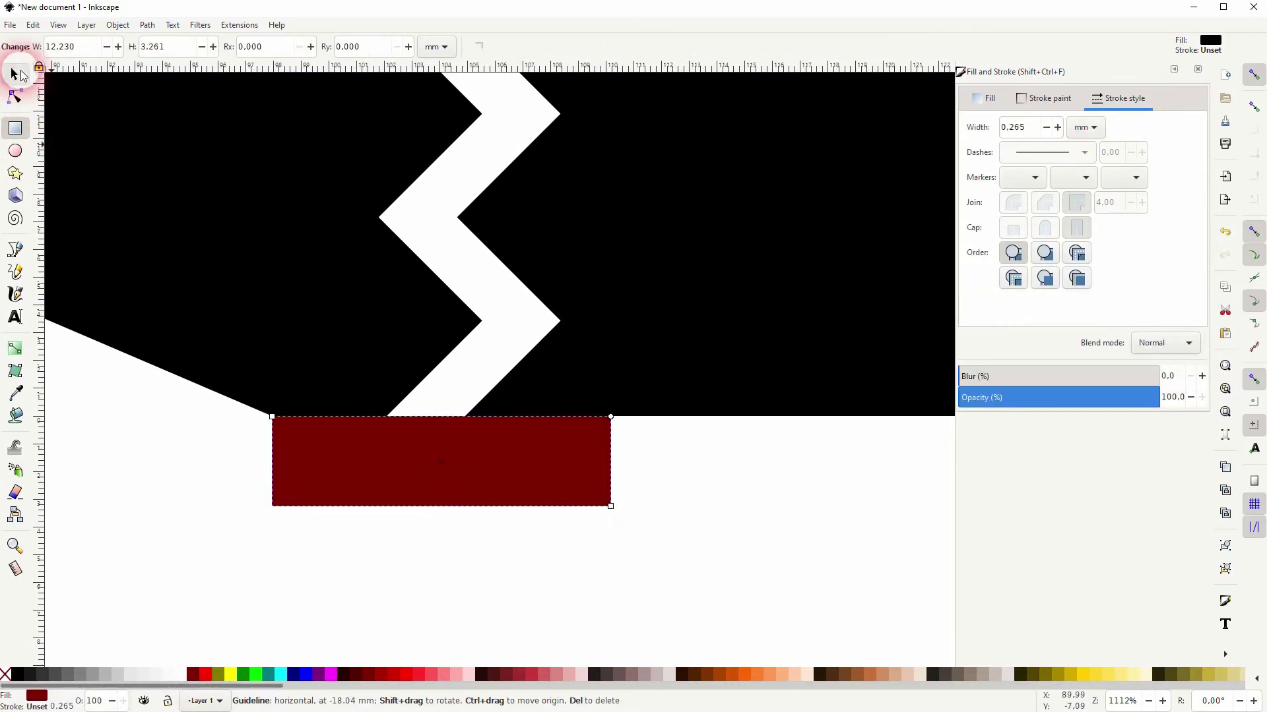
click(16, 74)
click(203, 48)
click(464, 583)
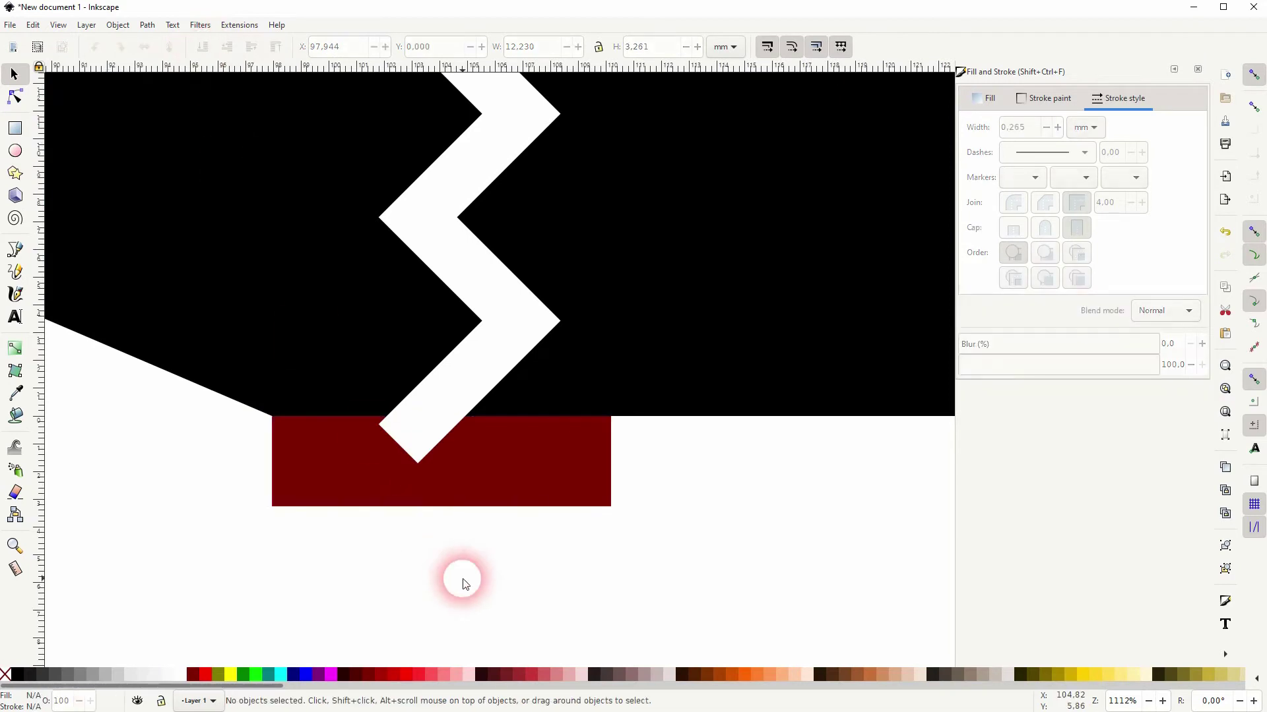
Convert the white zigzag's stroke to a path
click(500, 357)
click(156, 25)
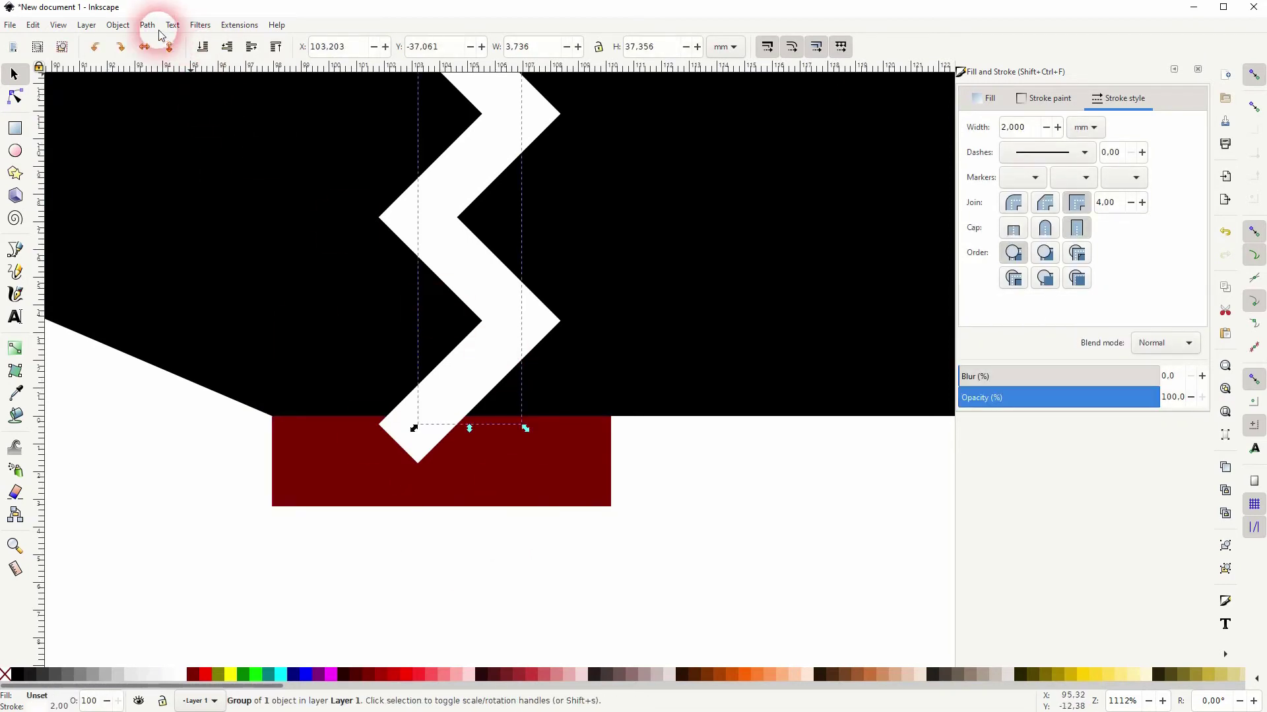
click(170, 52)
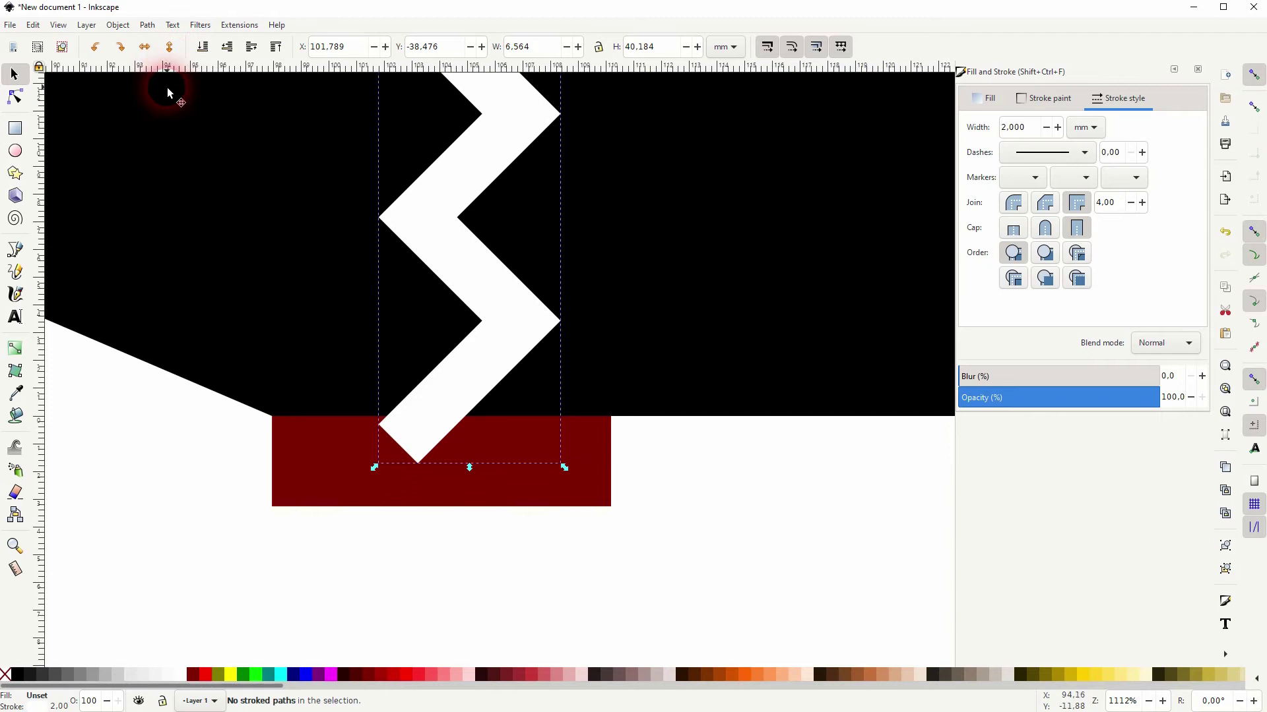
Move the nodes at the zigzag's lower end onto the bar's lower edge so that the end is cut flush
click(24, 98)
click(419, 451)
scroll(416, 451, up, 2)
scroll(408, 451, up, 1)
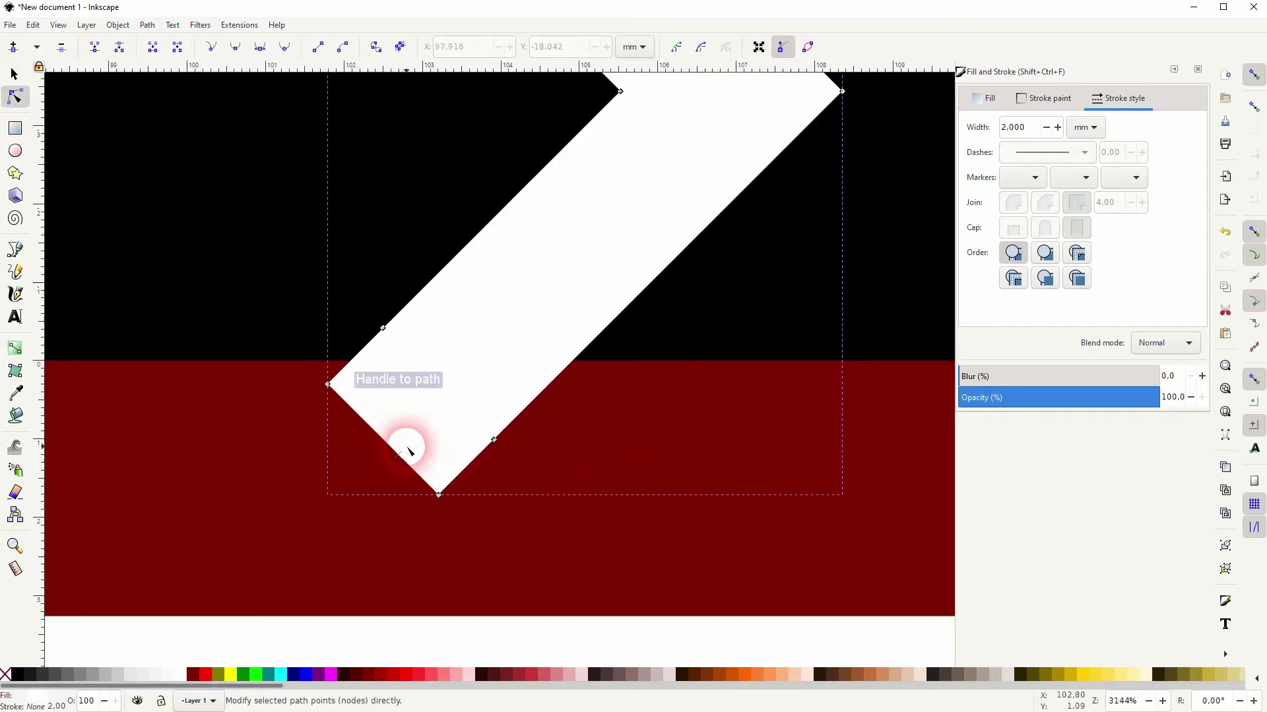
drag(330, 385, 355, 362)
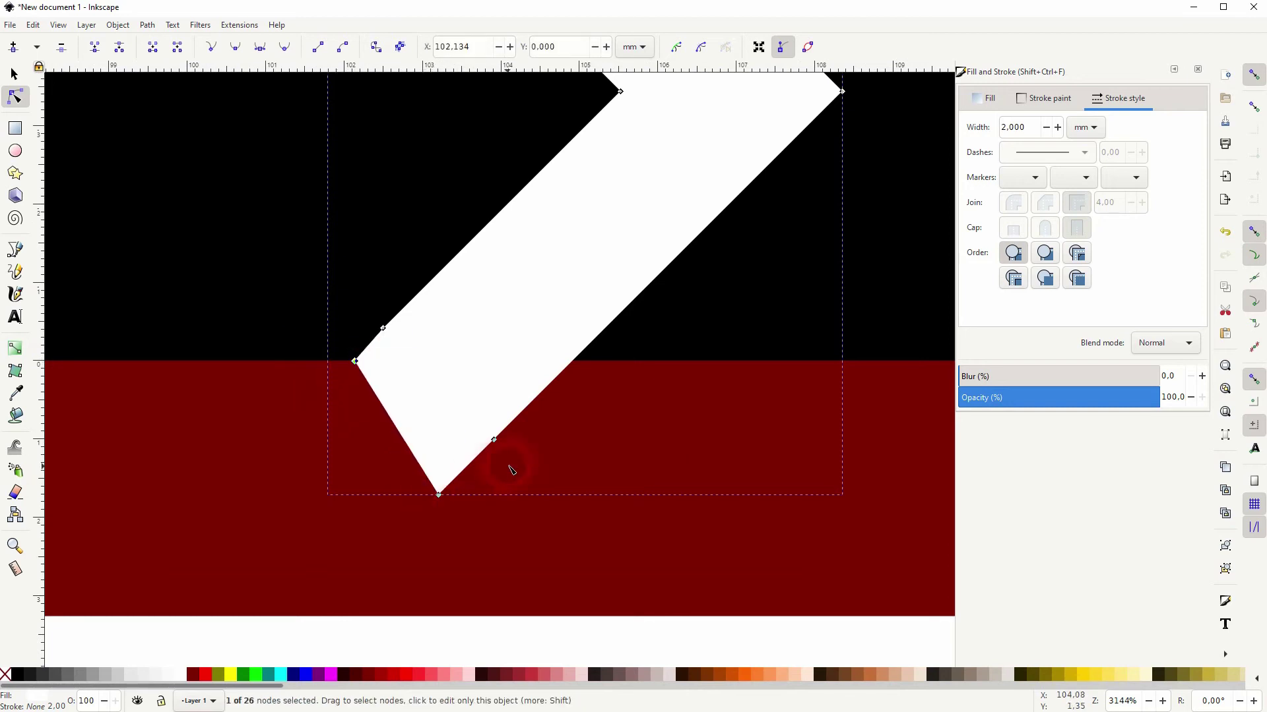
drag(496, 440, 576, 364)
drag(441, 498, 466, 374)
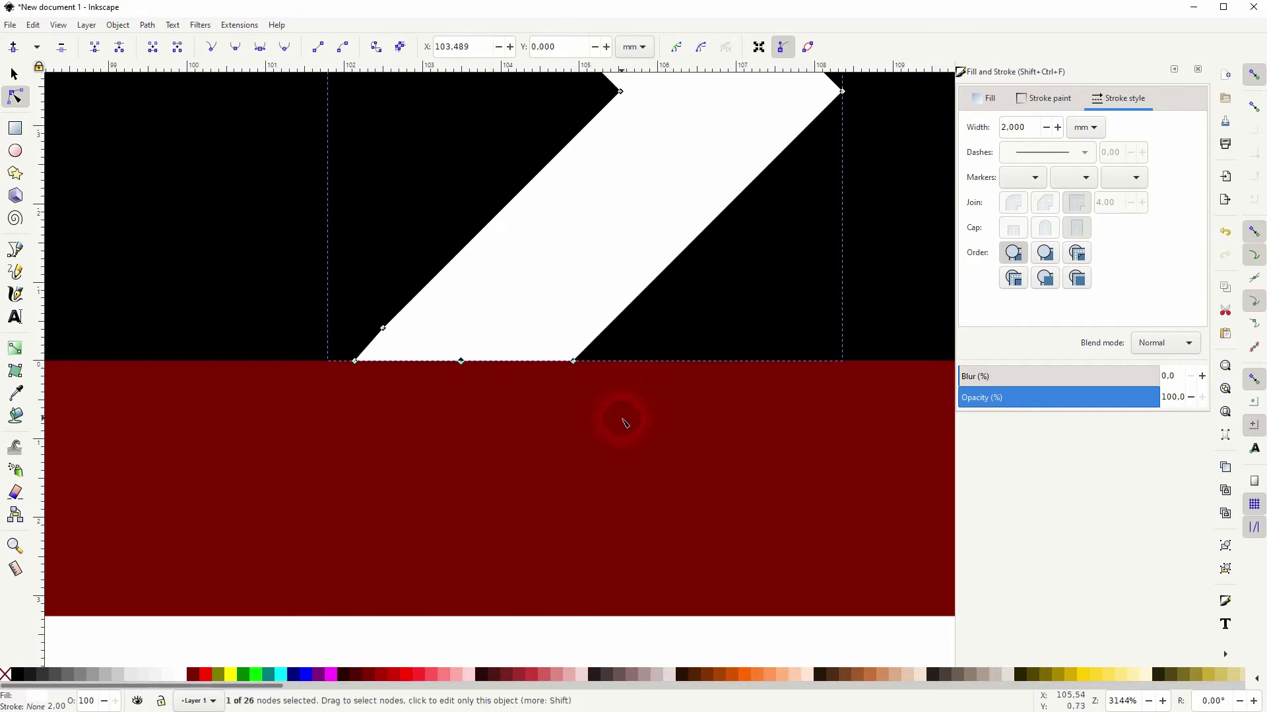
drag(383, 328, 385, 329)
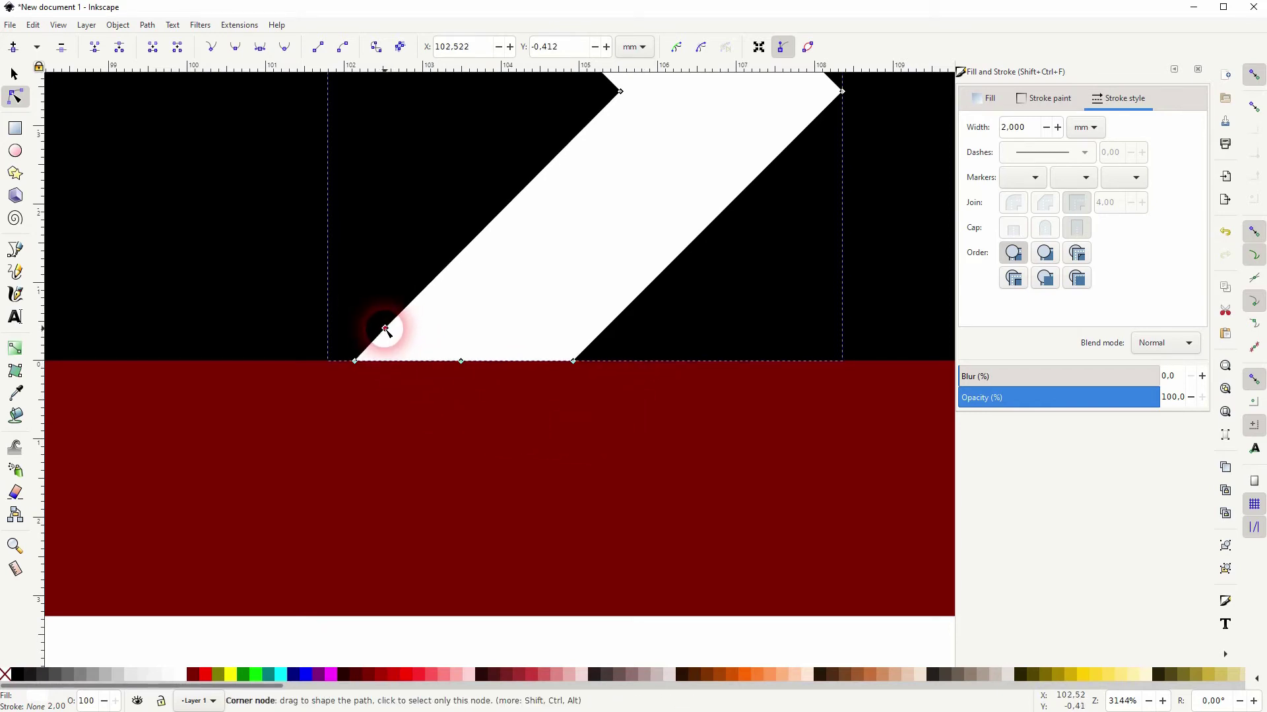
Move the dark red rectangle against the bar's upper edge and align the zigzag's upper end nodes with that edge
drag(569, 464, 663, 330)
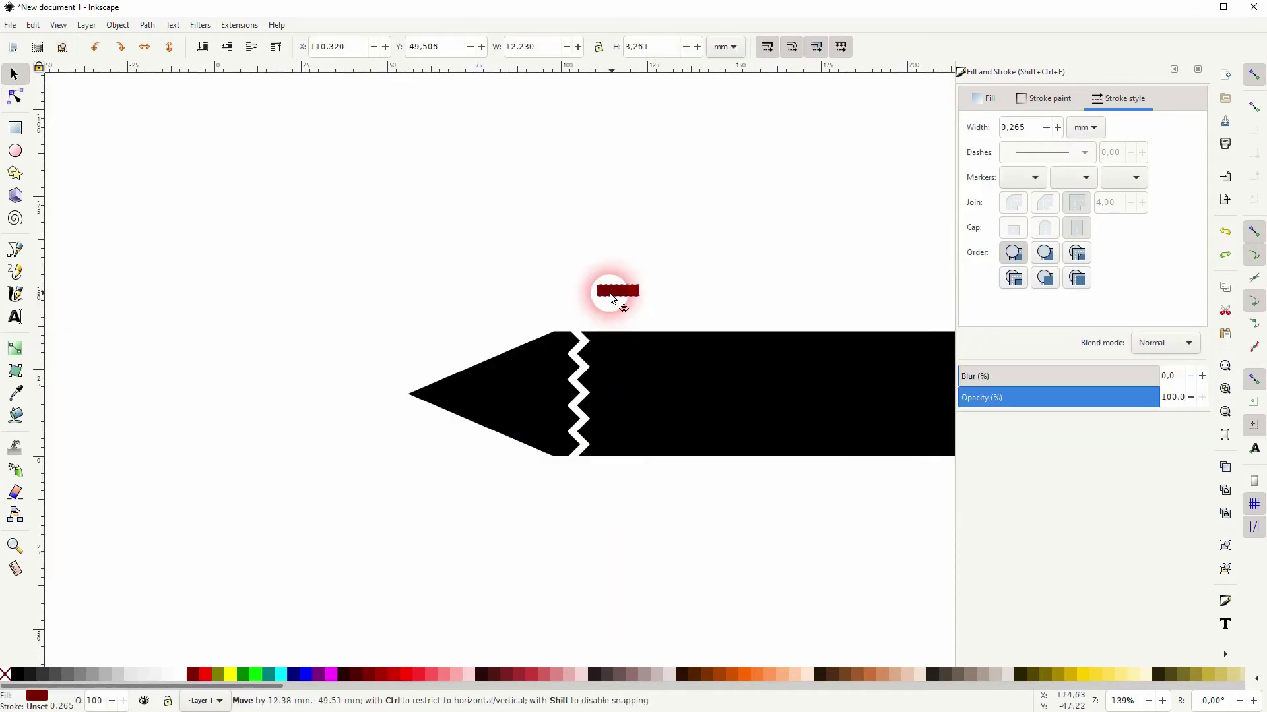
scroll(572, 330, up, 5)
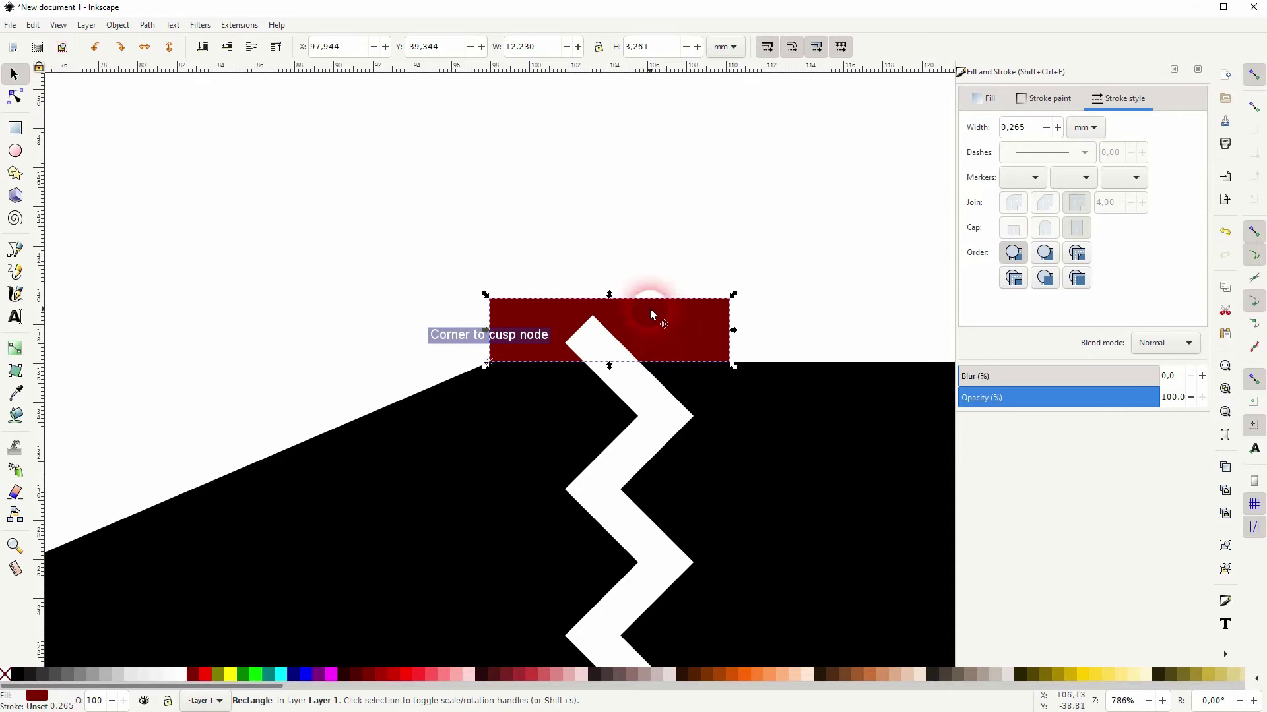
click(663, 413)
click(15, 97)
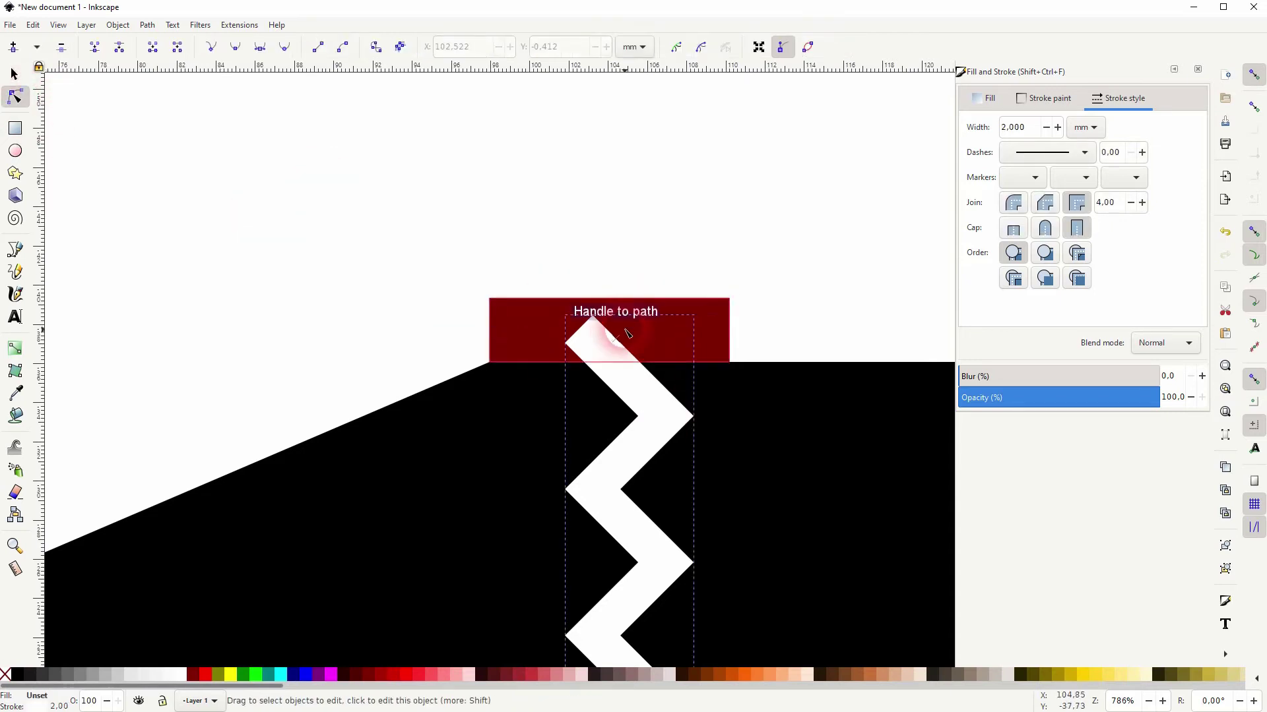
scroll(597, 355, up, 4)
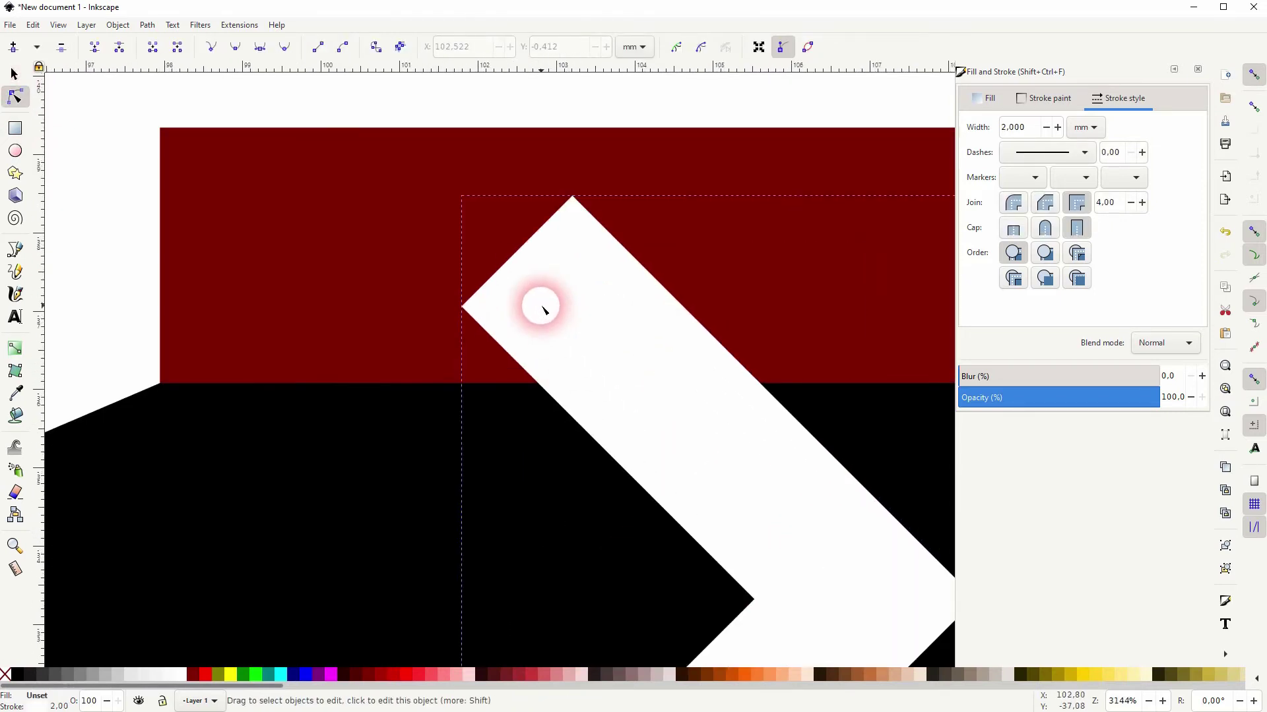
click(543, 310)
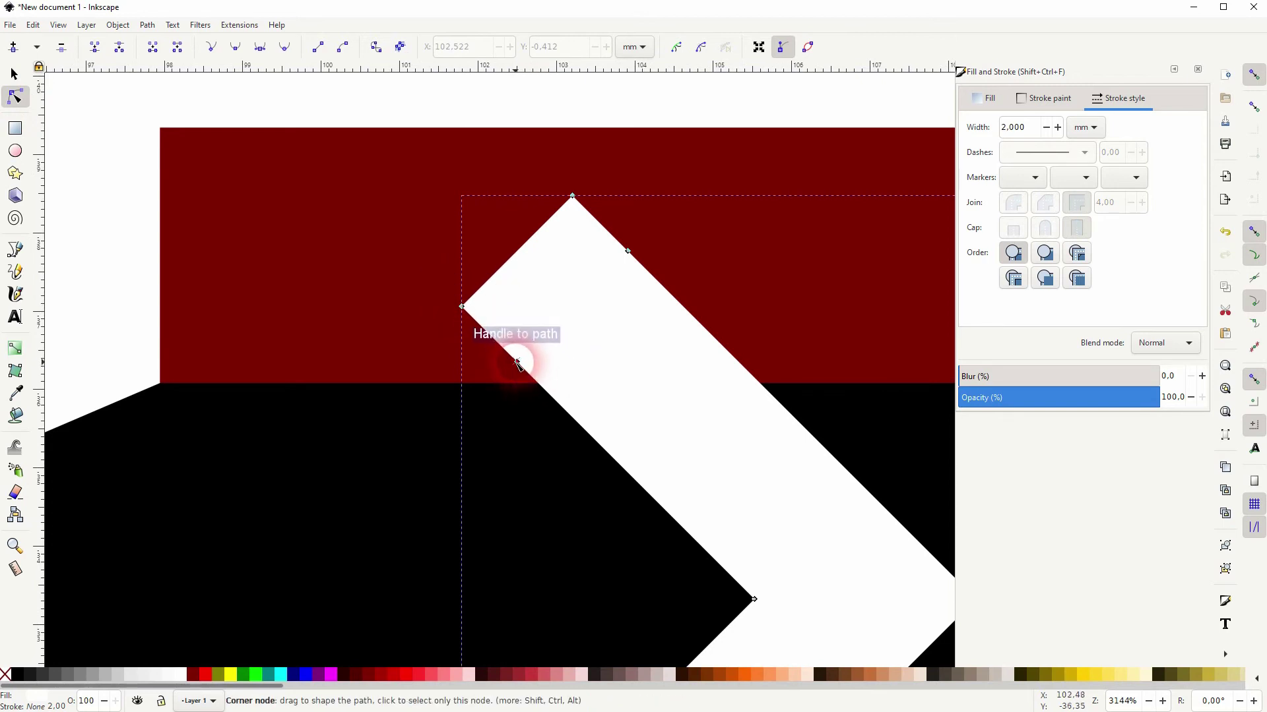
double_click(540, 382)
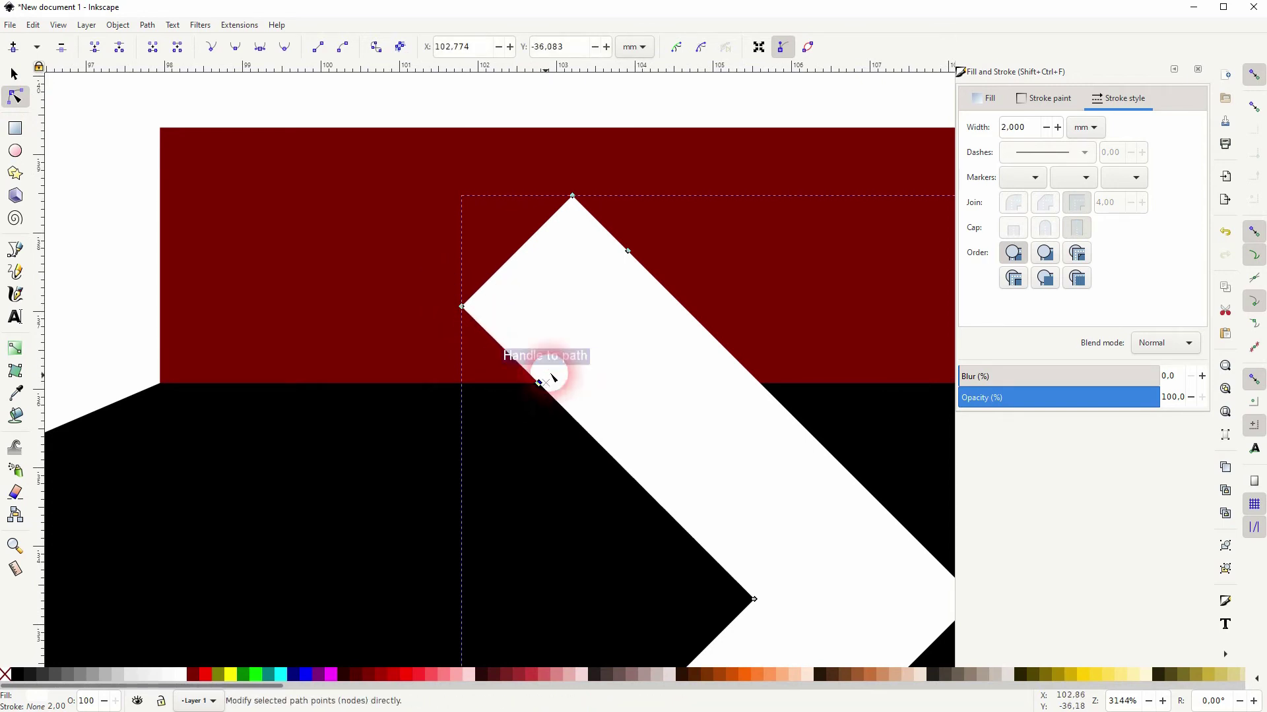
drag(628, 252, 759, 382)
drag(572, 197, 580, 209)
drag(637, 302, 702, 376)
drag(463, 306, 603, 382)
Delete the dark red helper rectangle
click(15, 74)
click(544, 212)
key(Delete)
Add the Corners (Fillet/Chamfer) path effect to the black bar
scroll(620, 346, down, 2)
scroll(693, 390, down, 3)
scroll(462, 317, down, 4)
mouse_move(499, 325)
mouse_down()
mouse_move(433, 368)
mouse_move(388, 372)
mouse_up()
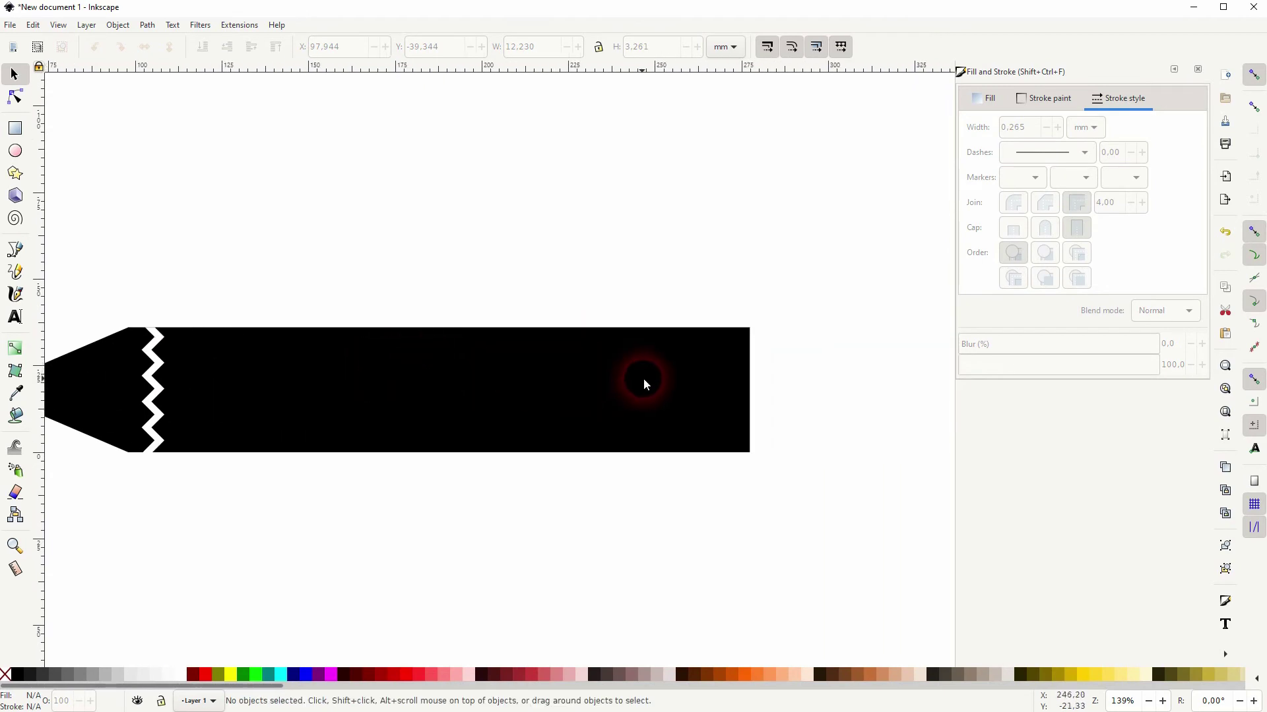
click(690, 377)
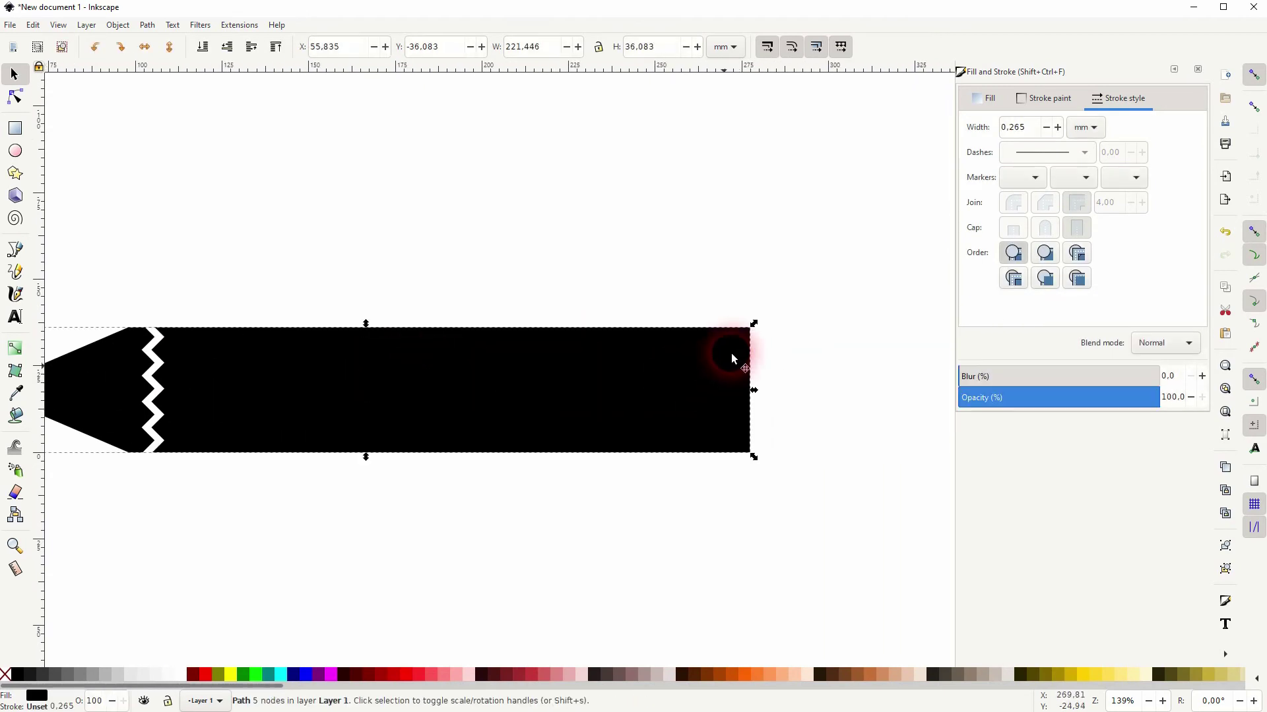
click(1212, 65)
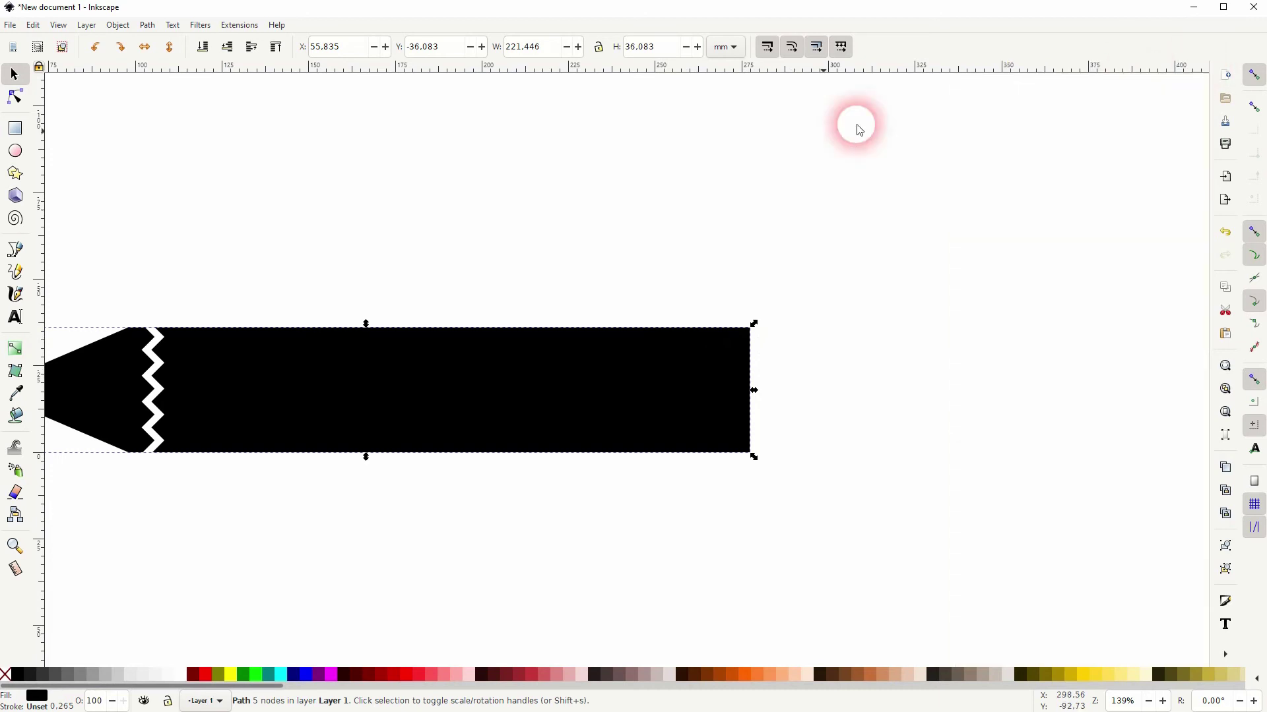
click(148, 25)
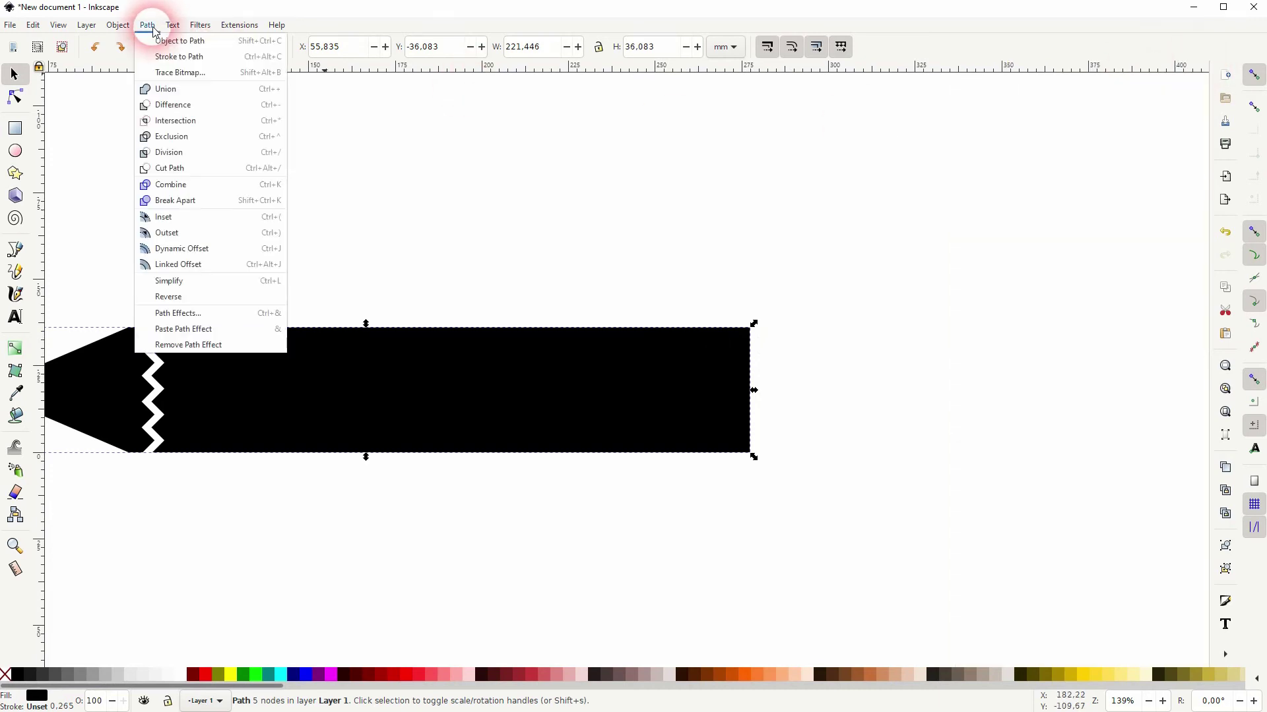
click(205, 312)
click(1010, 143)
click(1061, 190)
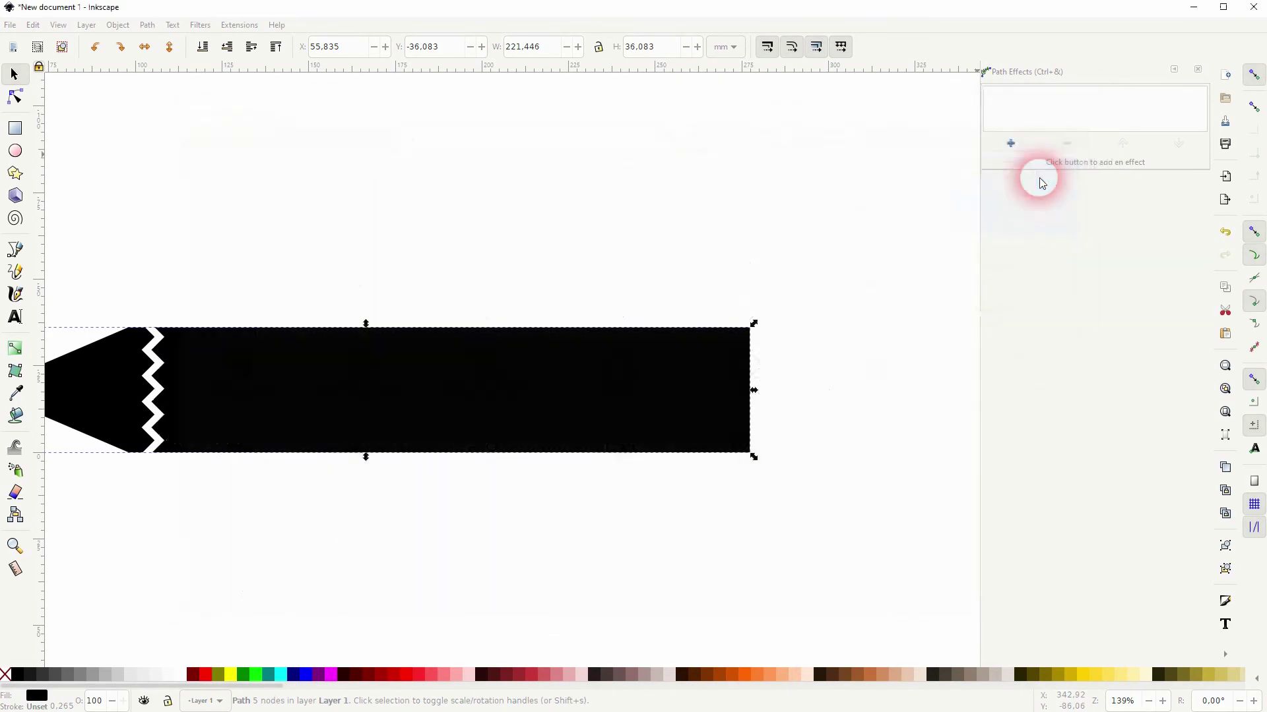
Round both corners at the bar's blunt end with the corner effect's node handles
click(14, 96)
drag(820, 295, 721, 460)
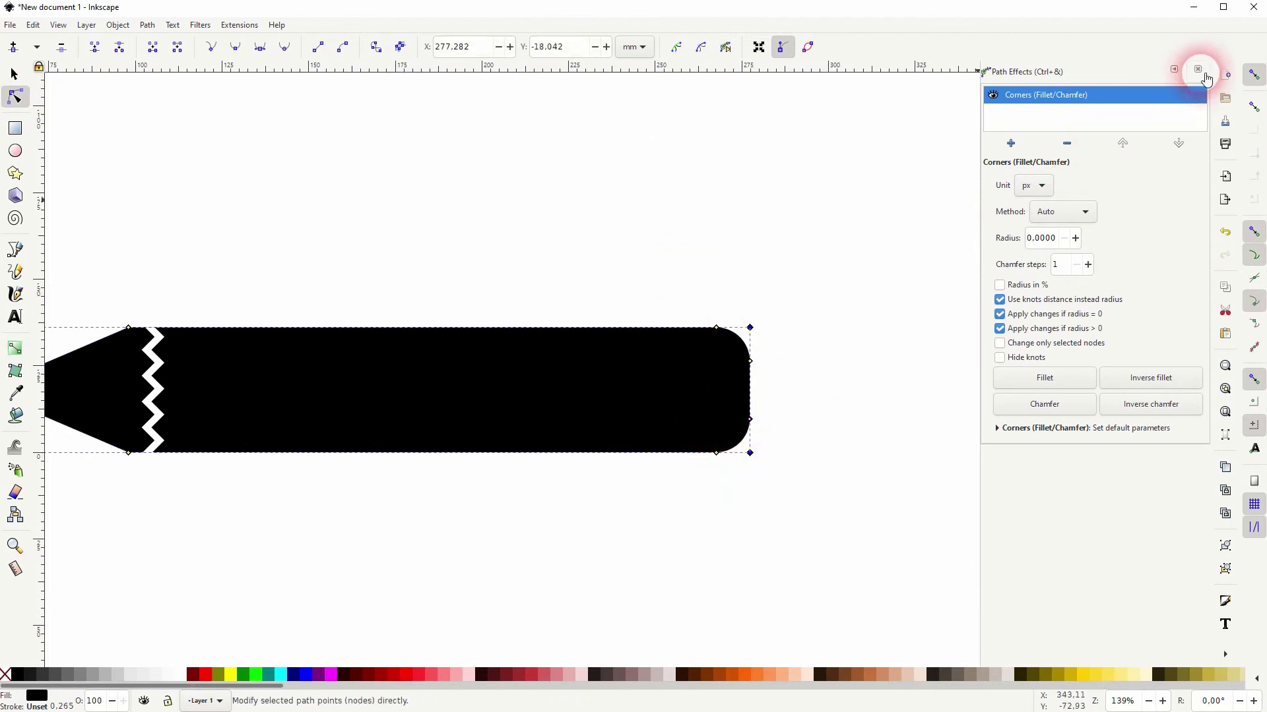
click(1198, 69)
click(14, 74)
click(535, 241)
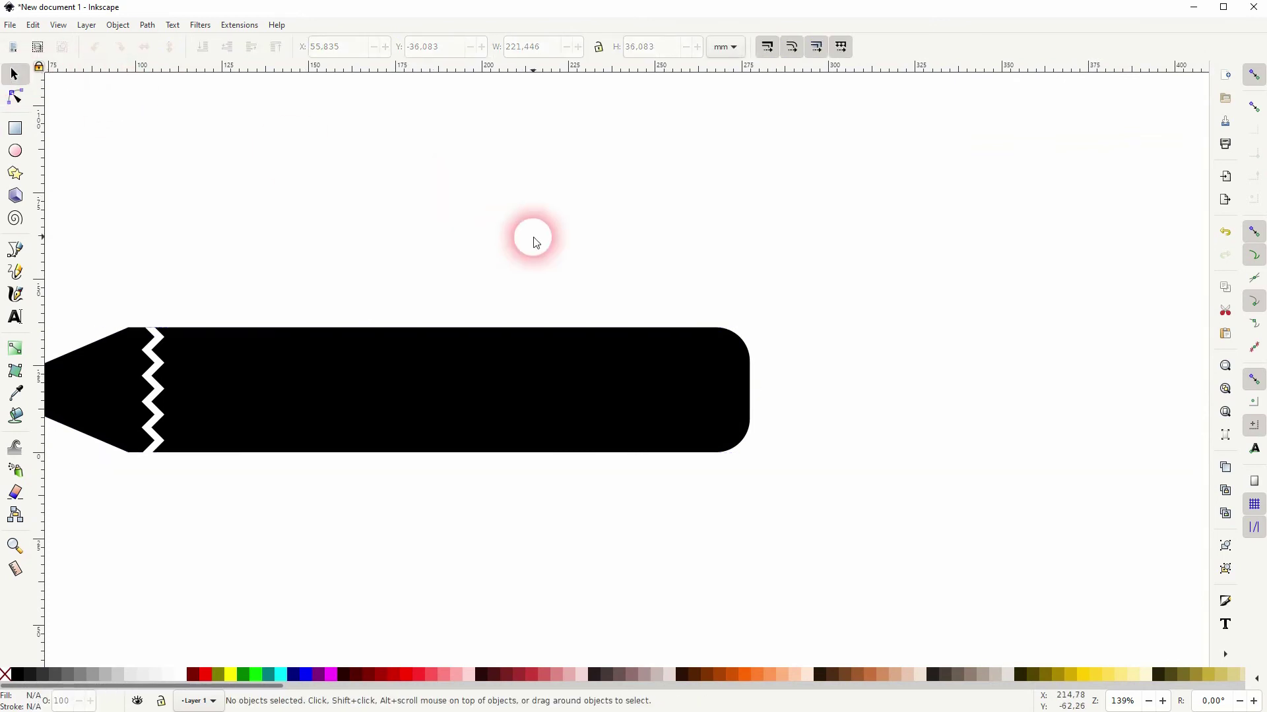
Draw a vertical line about 36.1 mm long across the bar near its rounded end and give it a white stroke
click(15, 249)
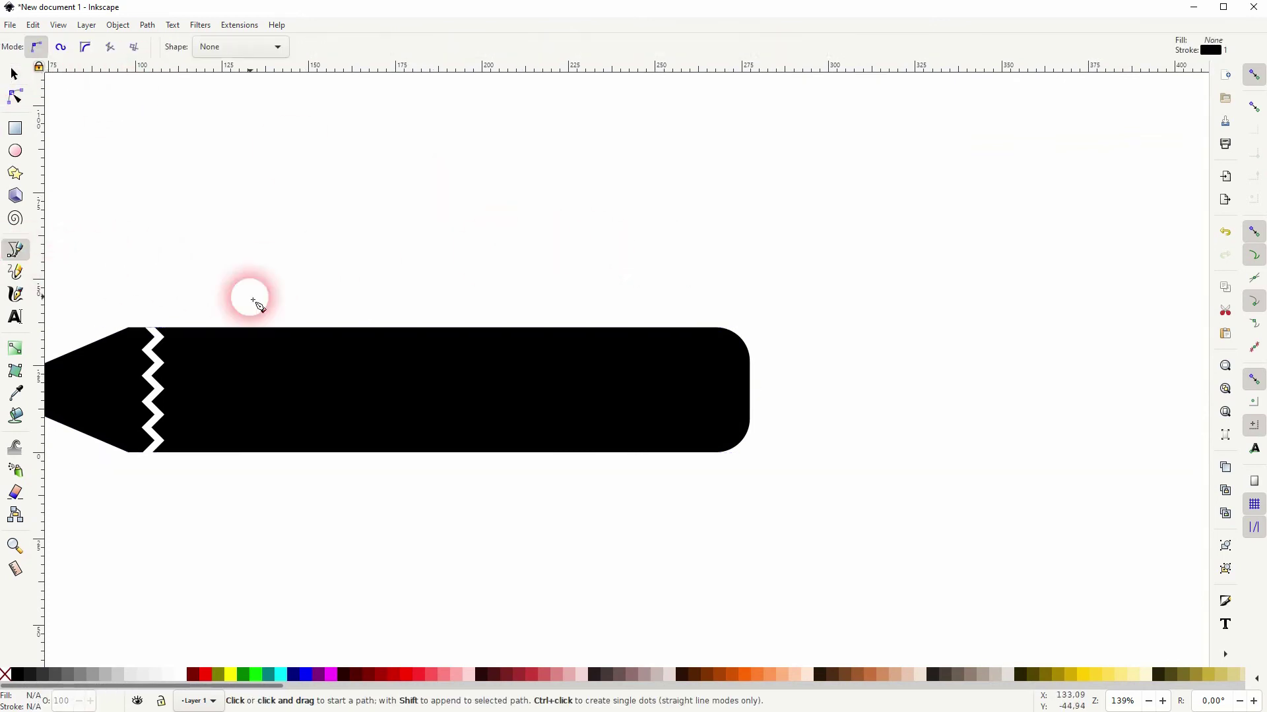
click(691, 336)
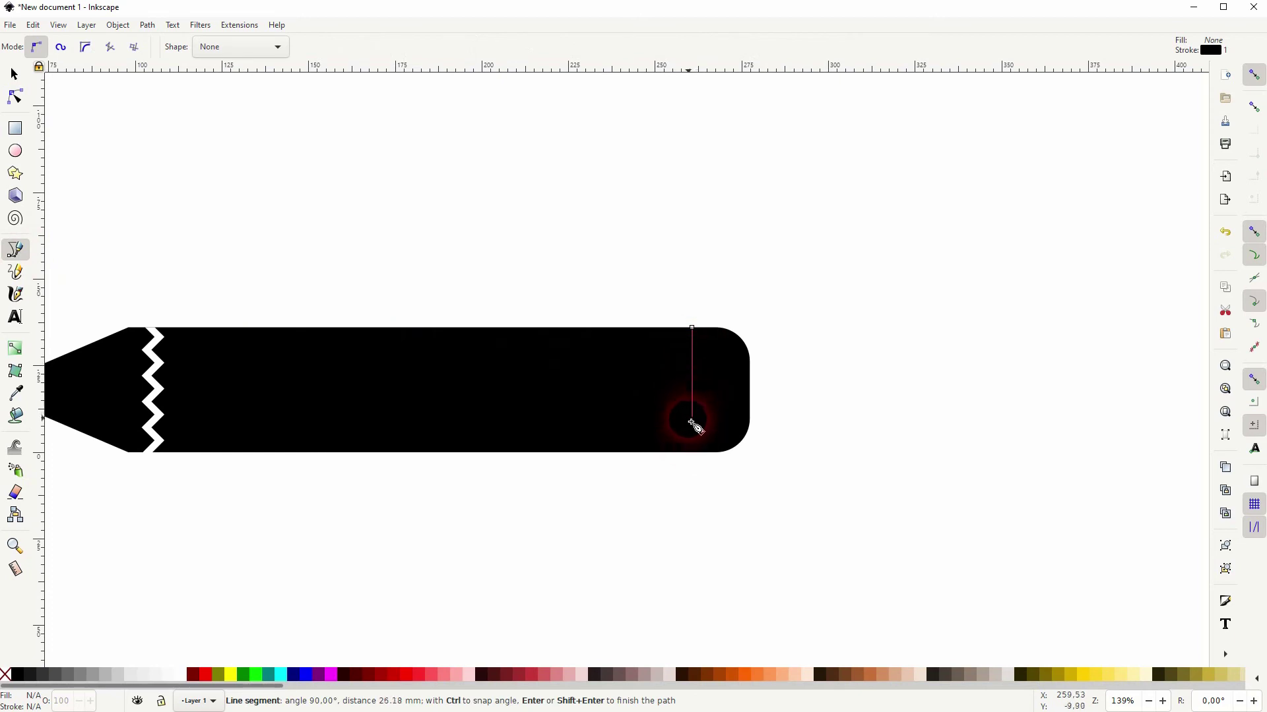
click(692, 453)
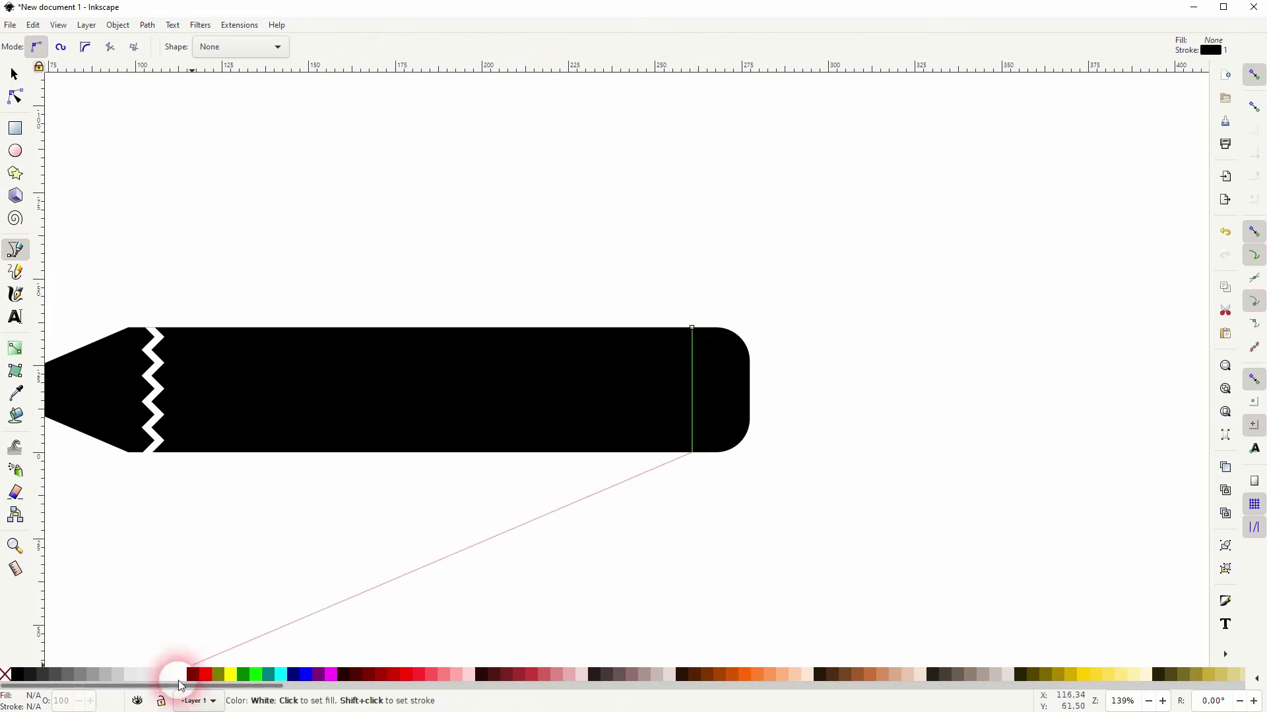
click(14, 76)
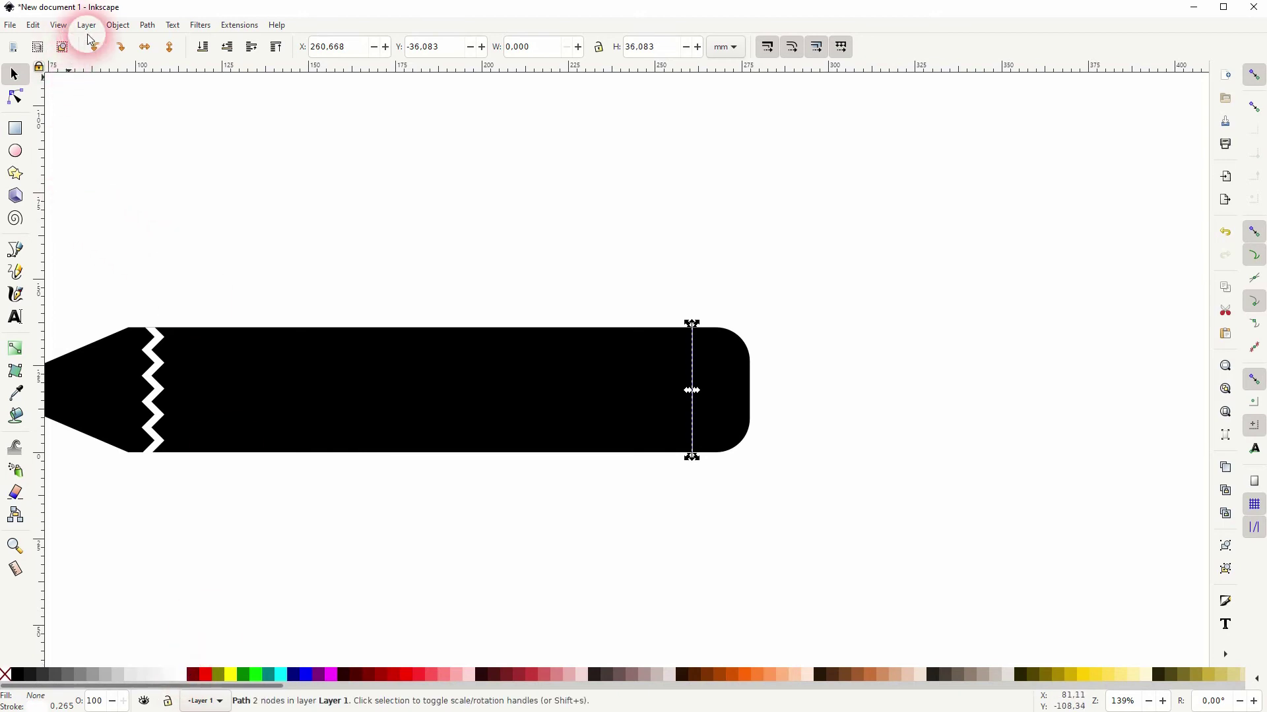
Set the vertical line's stroke width to 3 mm
click(118, 25)
click(135, 58)
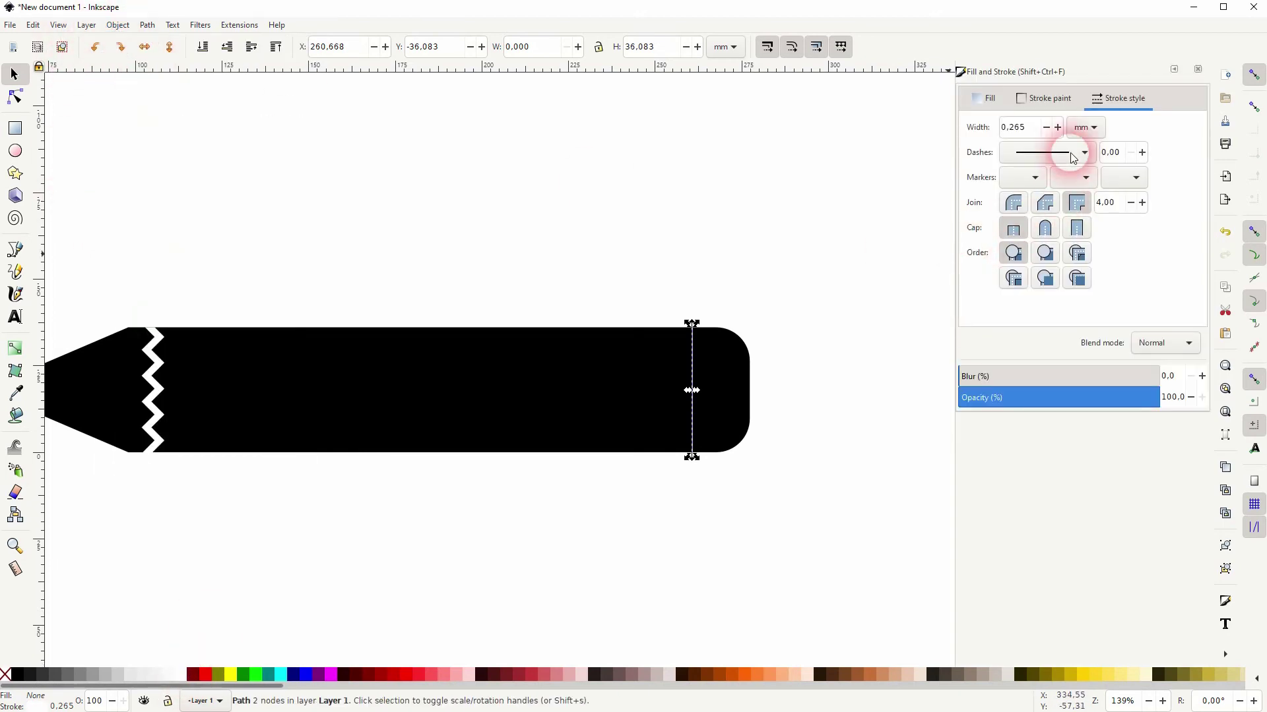
drag(1040, 125, 990, 134)
text(2)
key(Return)
text(3)
key(Return)
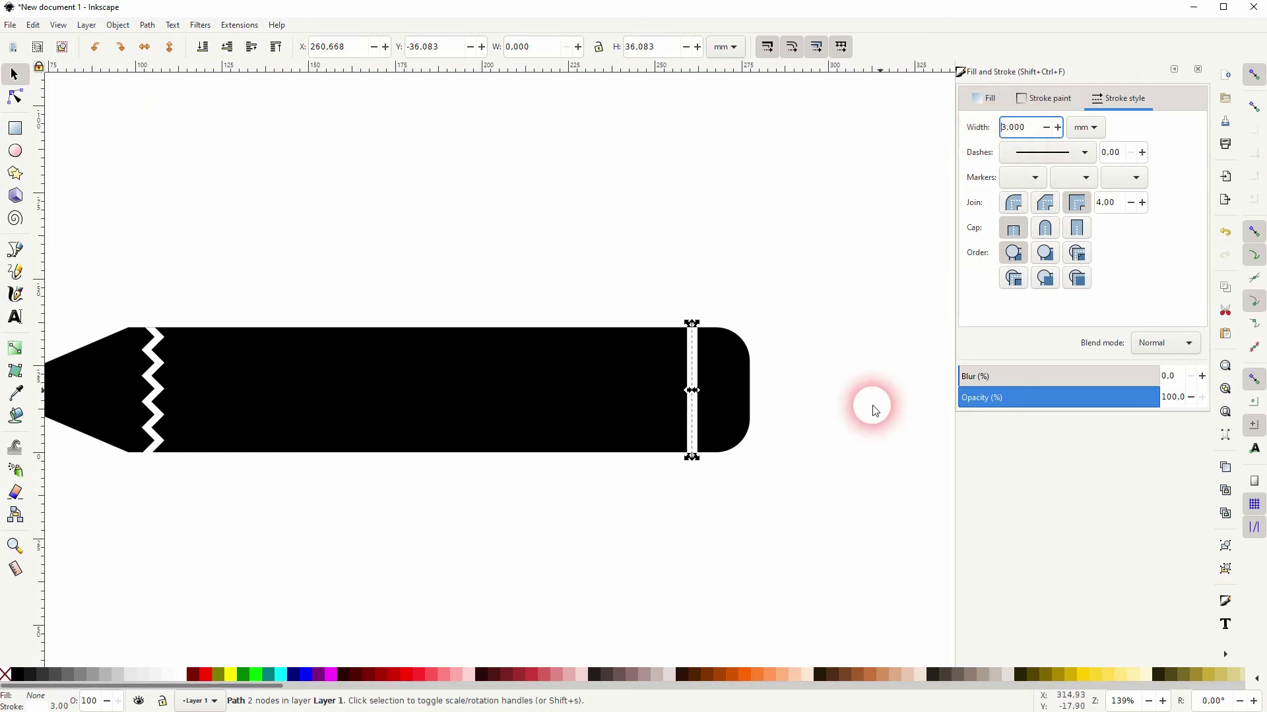
click(842, 430)
Group the pencil body, the white zigzag divider and the white eraser line into one object
key(space)
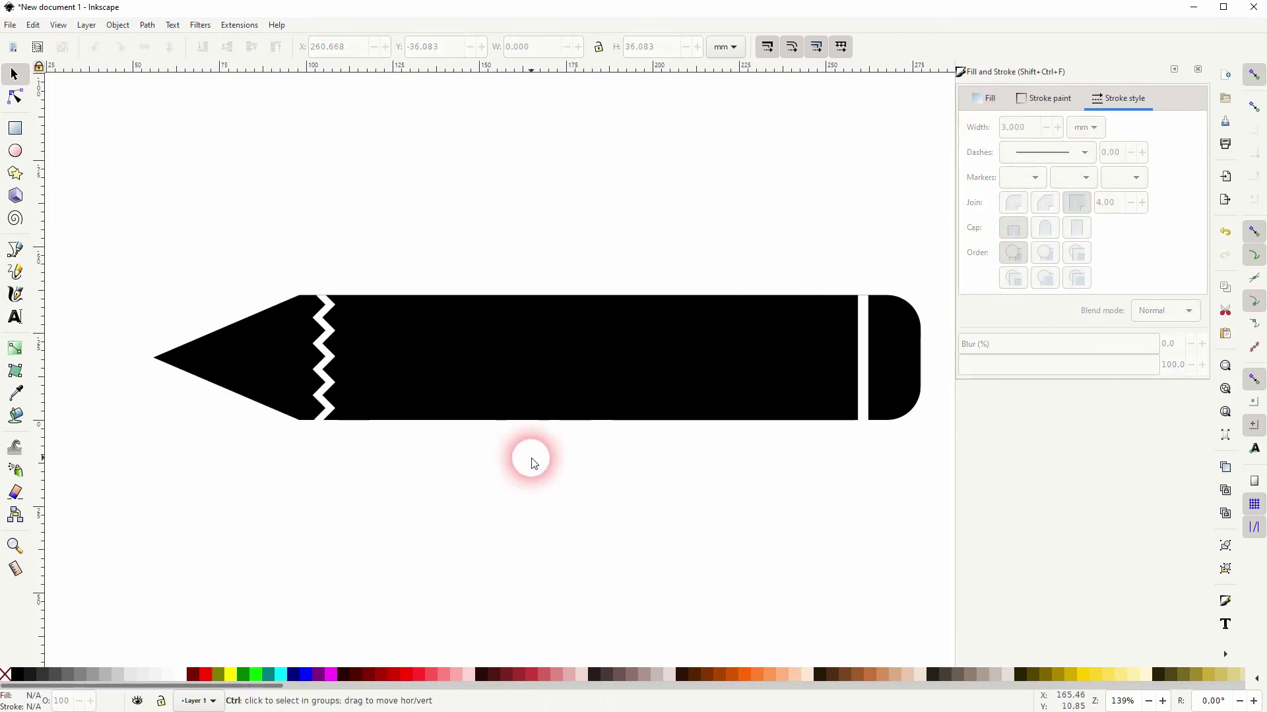
scroll(531, 457, down, 1)
mouse_move(191, 470)
mouse_down()
mouse_move(746, 316)
mouse_move(924, 248)
mouse_up()
scroll(744, 465, up, 5)
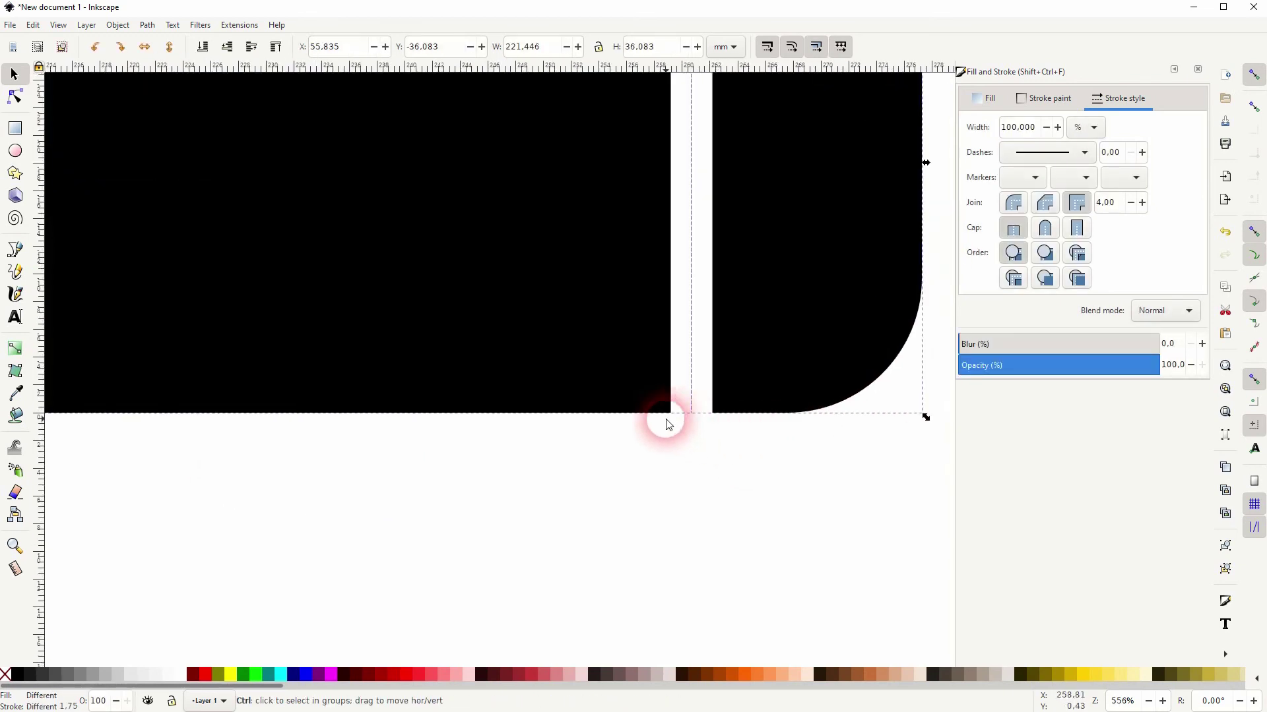
scroll(704, 422, down, 5)
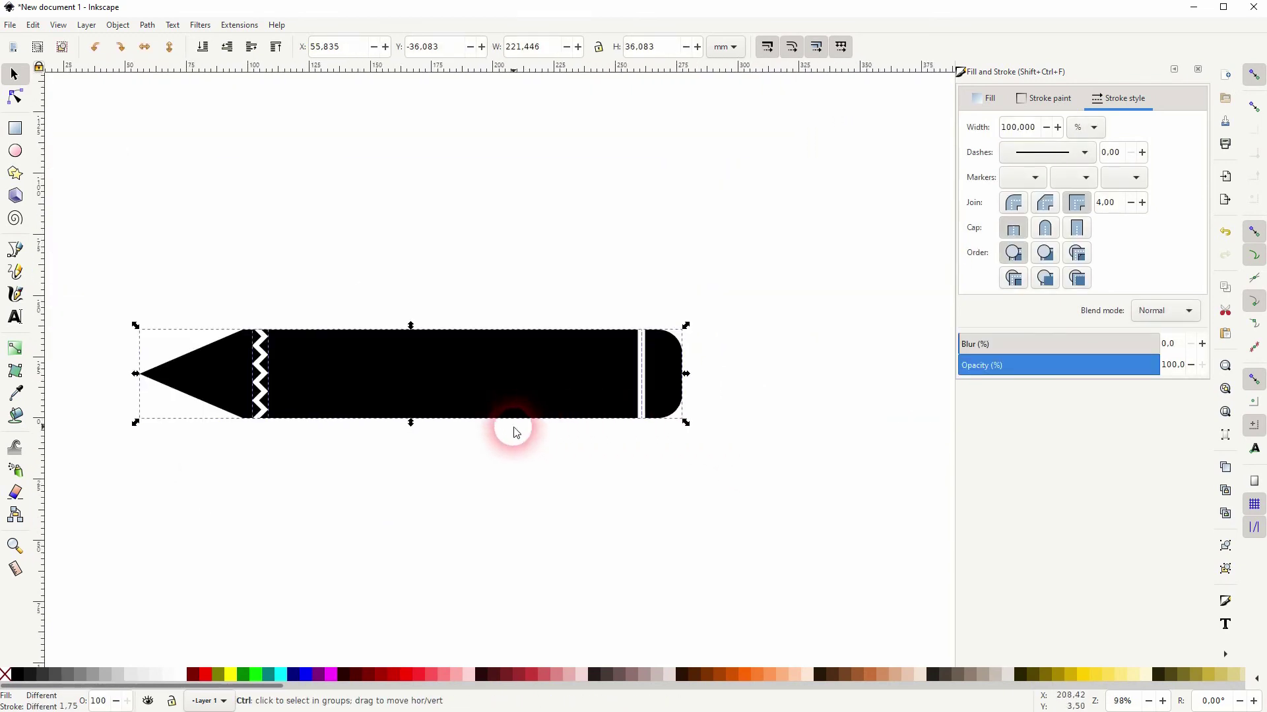
key(ctrl+g)
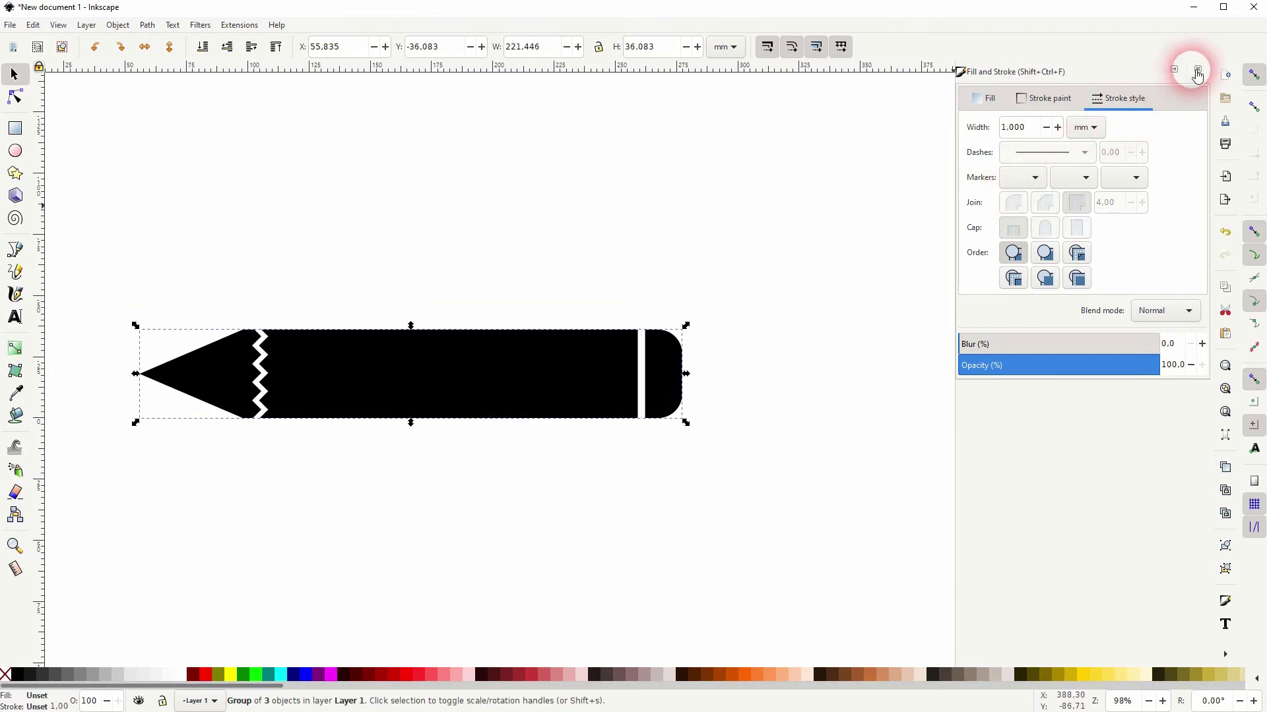
Rotate the grouped pencil about 45 degrees so its tip points down-left, and scale it to roughly a third of its size
click(1197, 71)
click(618, 357)
mouse_move(687, 328)
mouse_down()
mouse_move(620, 252)
mouse_move(540, 209)
mouse_up()
drag(503, 277, 640, 312)
click(805, 356)
click(602, 389)
mouse_move(756, 394)
mouse_down()
mouse_move(628, 396)
mouse_move(585, 413)
mouse_move(686, 528)
mouse_up()
click(732, 387)
Draw a circle about 106.2 mm in diameter around the pencil and lower it behind the pencil
click(14, 157)
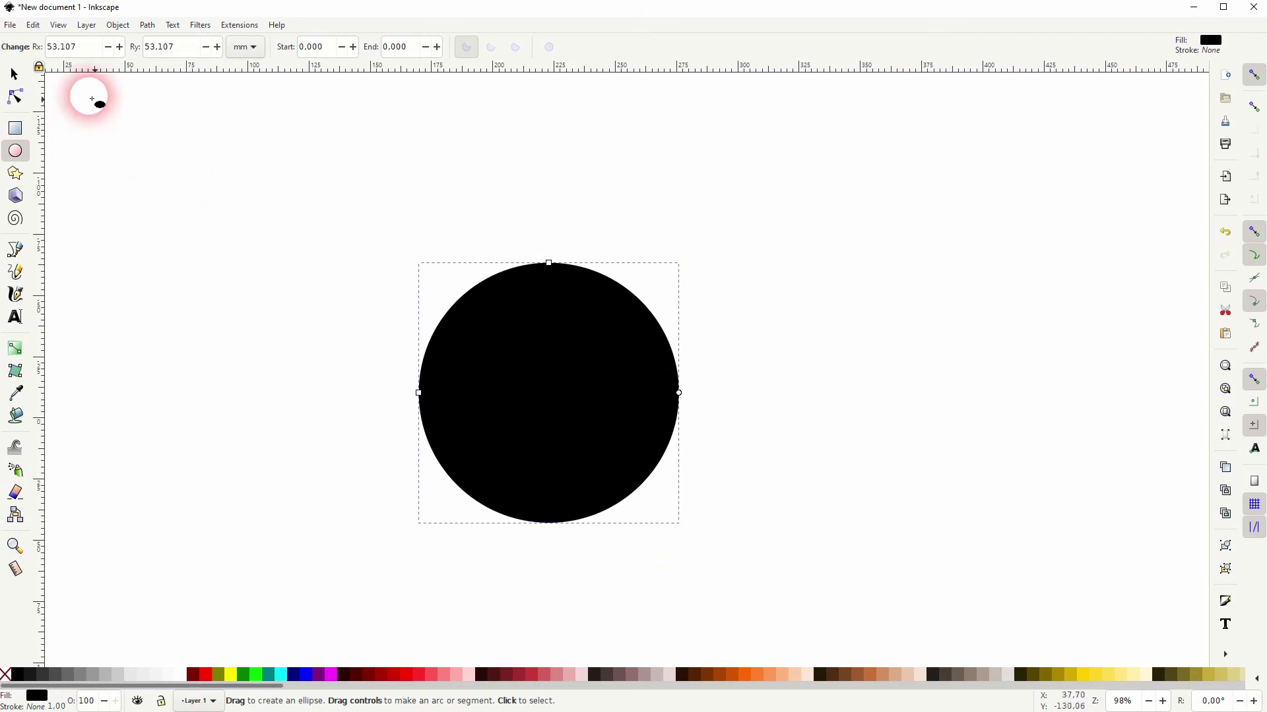
click(13, 77)
click(203, 46)
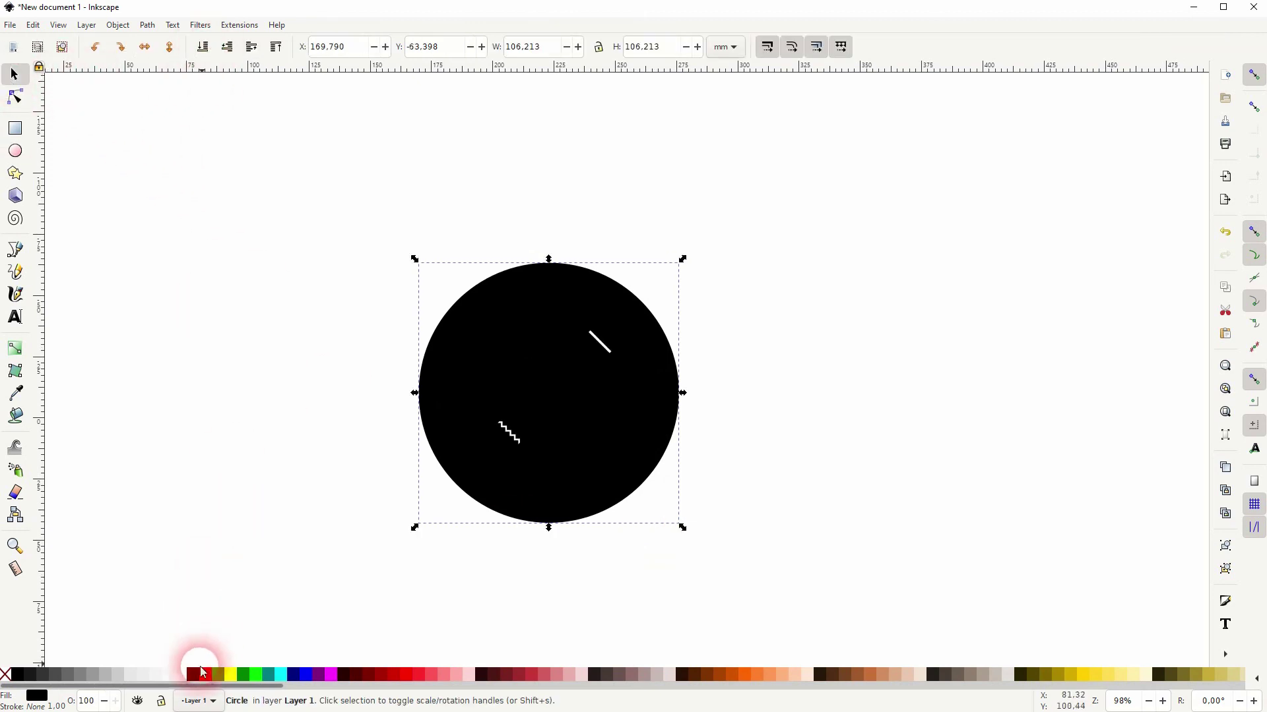
Fill the circle with dark red and enlarge it about its center to about 119.7 mm in diameter
click(194, 674)
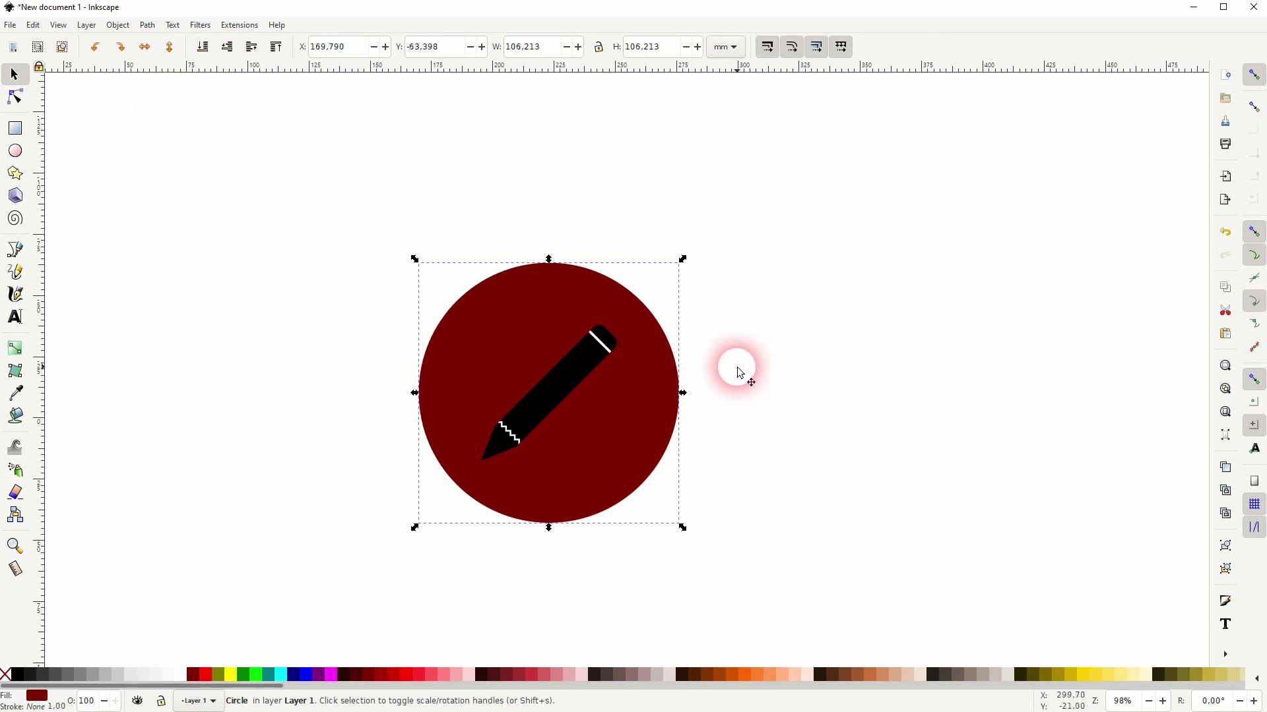
drag(684, 394, 701, 395)
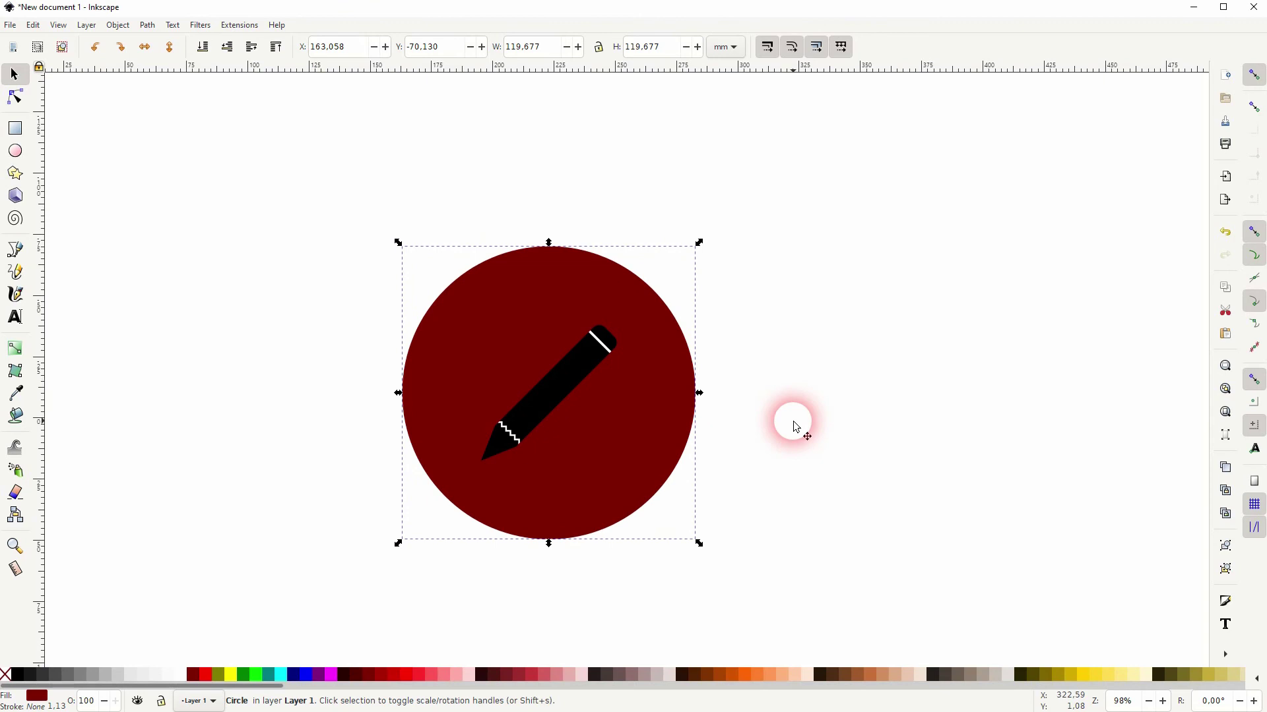
click(796, 427)
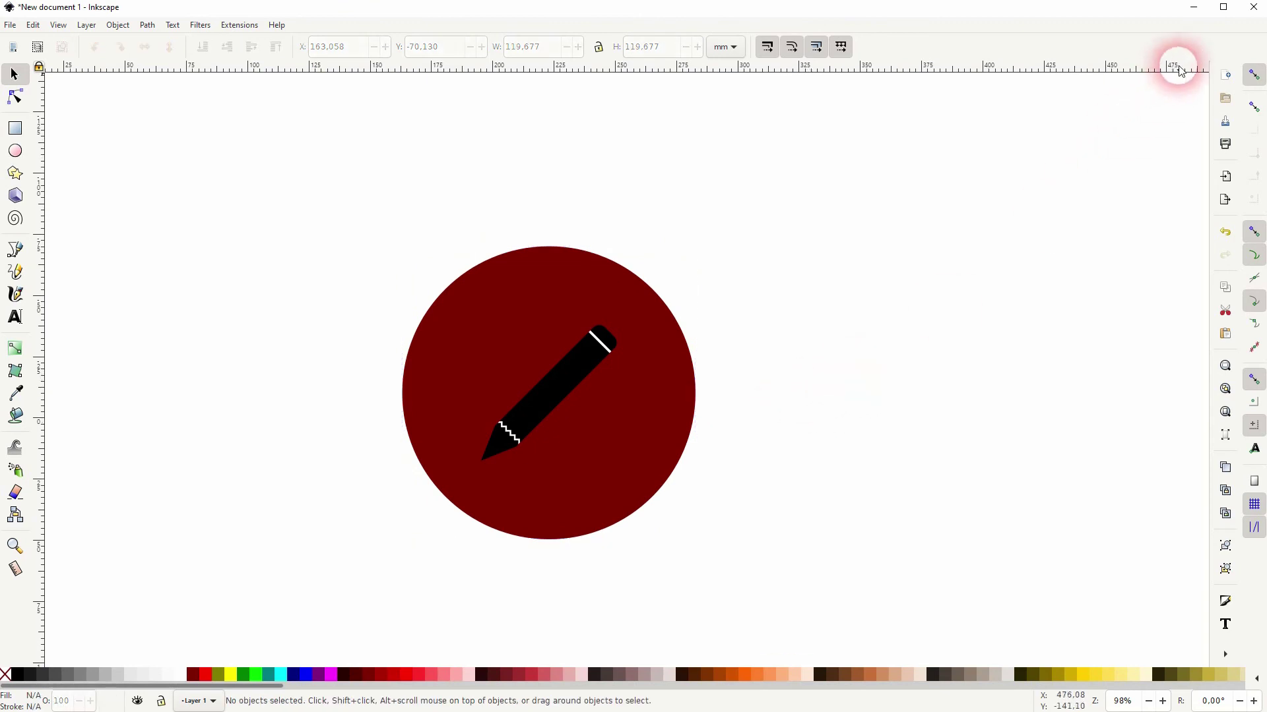
Place two parallel diagonal guides perpendicular to the pencil, one through its eraser end and one through its tip
mouse_move(1199, 66)
mouse_down()
mouse_move(611, 330)
mouse_move(624, 332)
mouse_up()
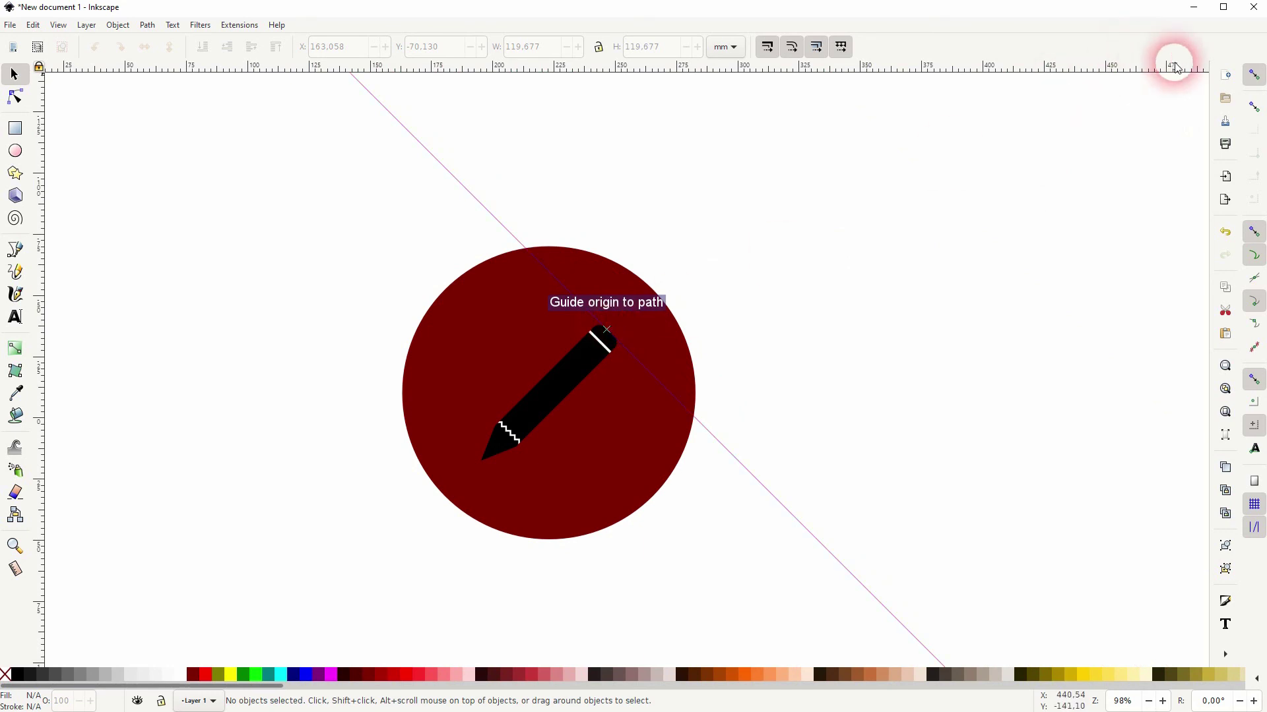
drag(1196, 64, 543, 466)
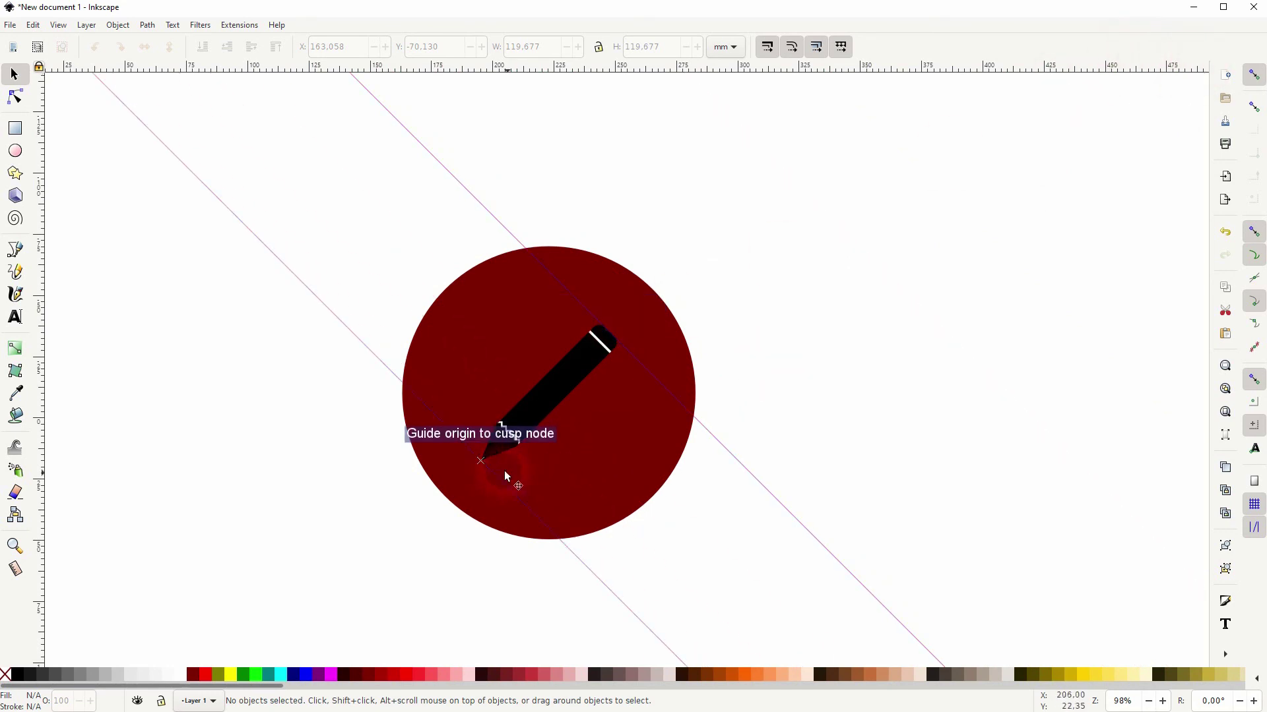
Draw a closed four-corner path between the guides, from the pencil's eraser end and tip to beyond the circle's lower-right edge
click(14, 250)
click(768, 491)
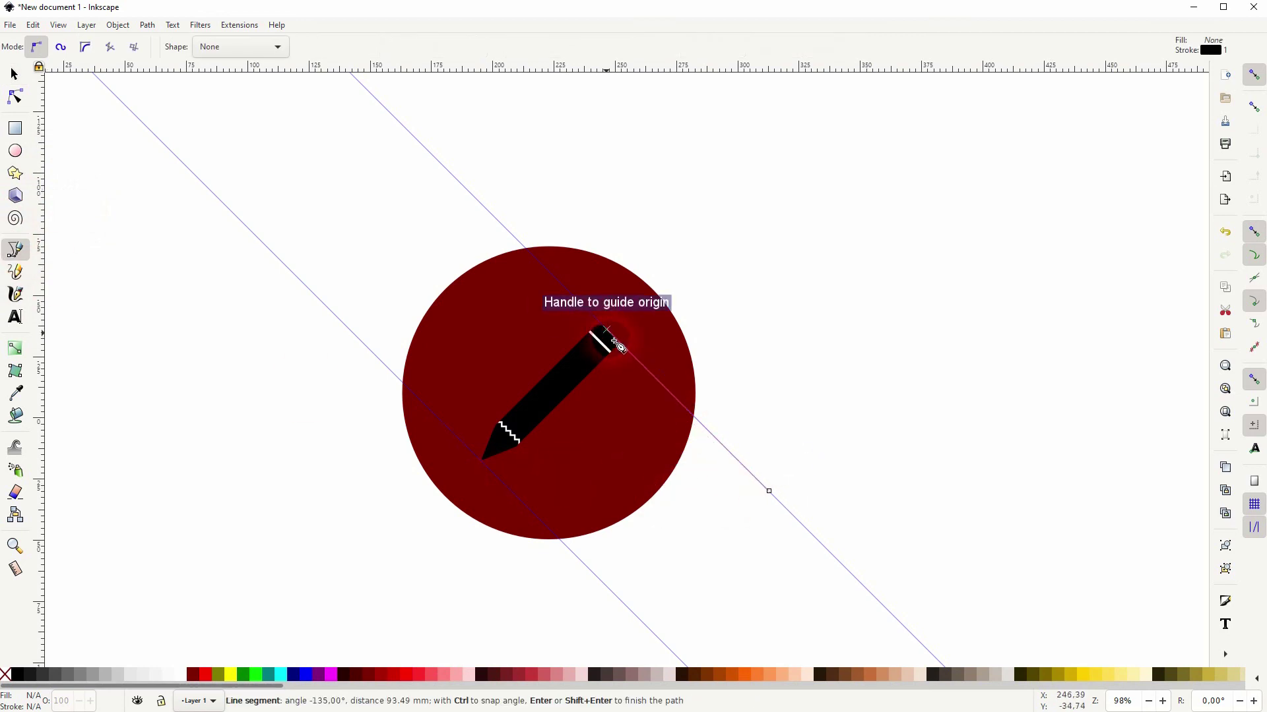
click(607, 333)
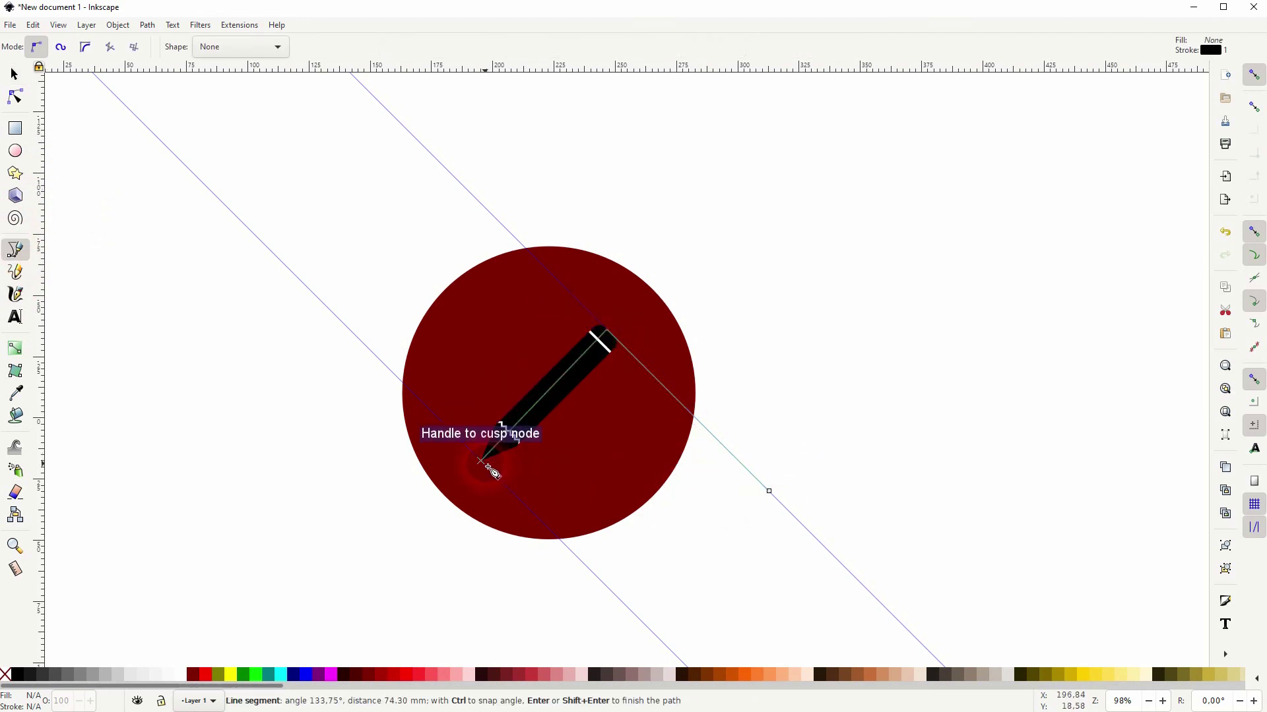
click(481, 461)
click(639, 616)
click(768, 490)
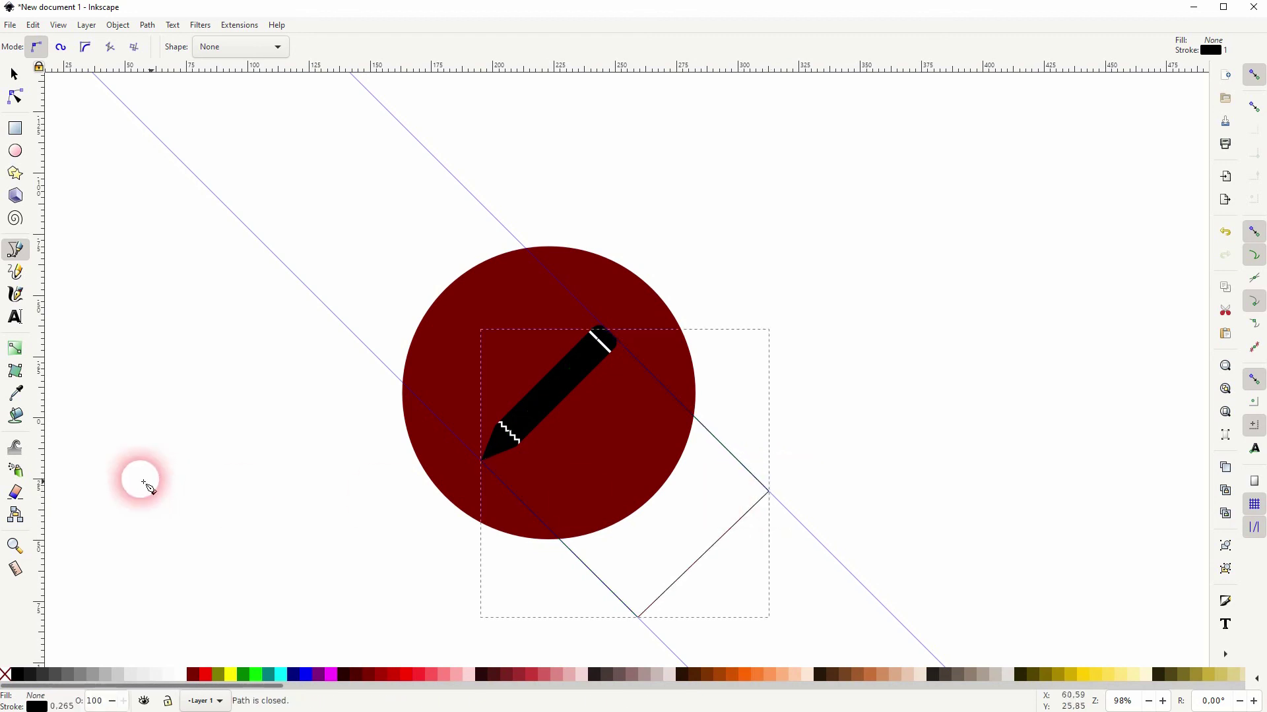
Lower the four-corner shape beneath the pencil and fill it with red (#FF0000)
click(13, 74)
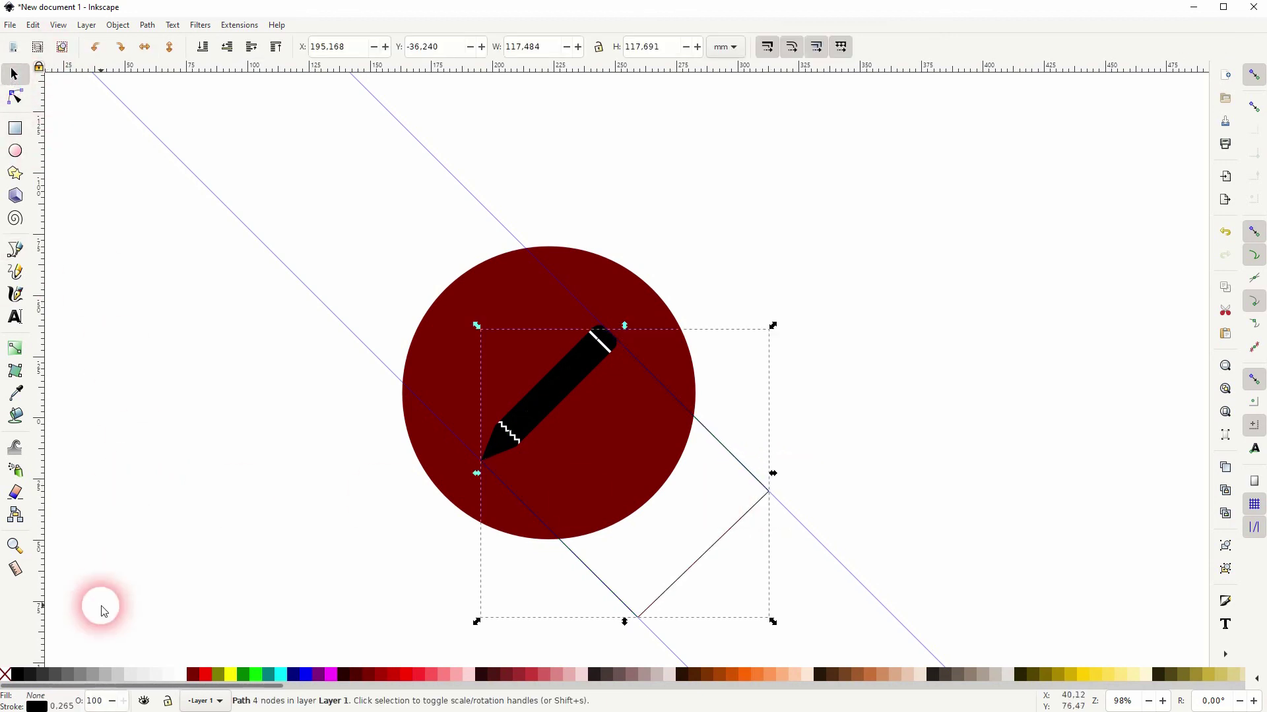
click(18, 676)
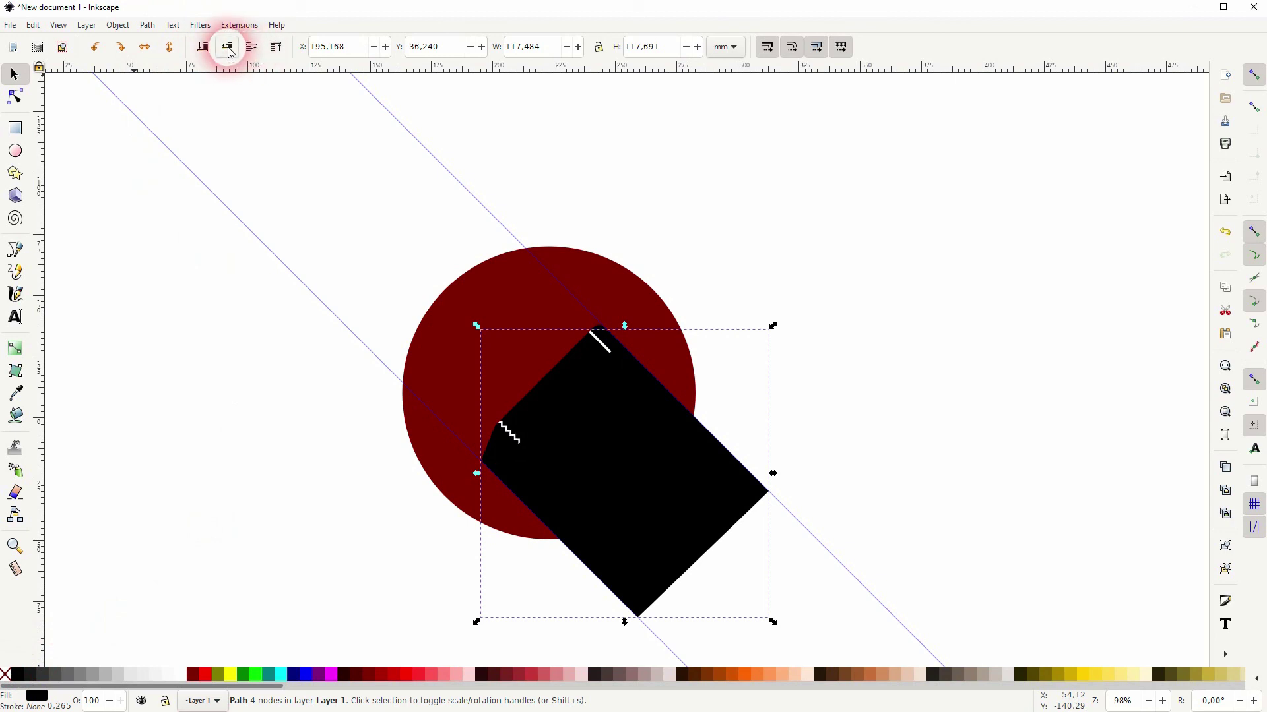
click(227, 48)
click(205, 674)
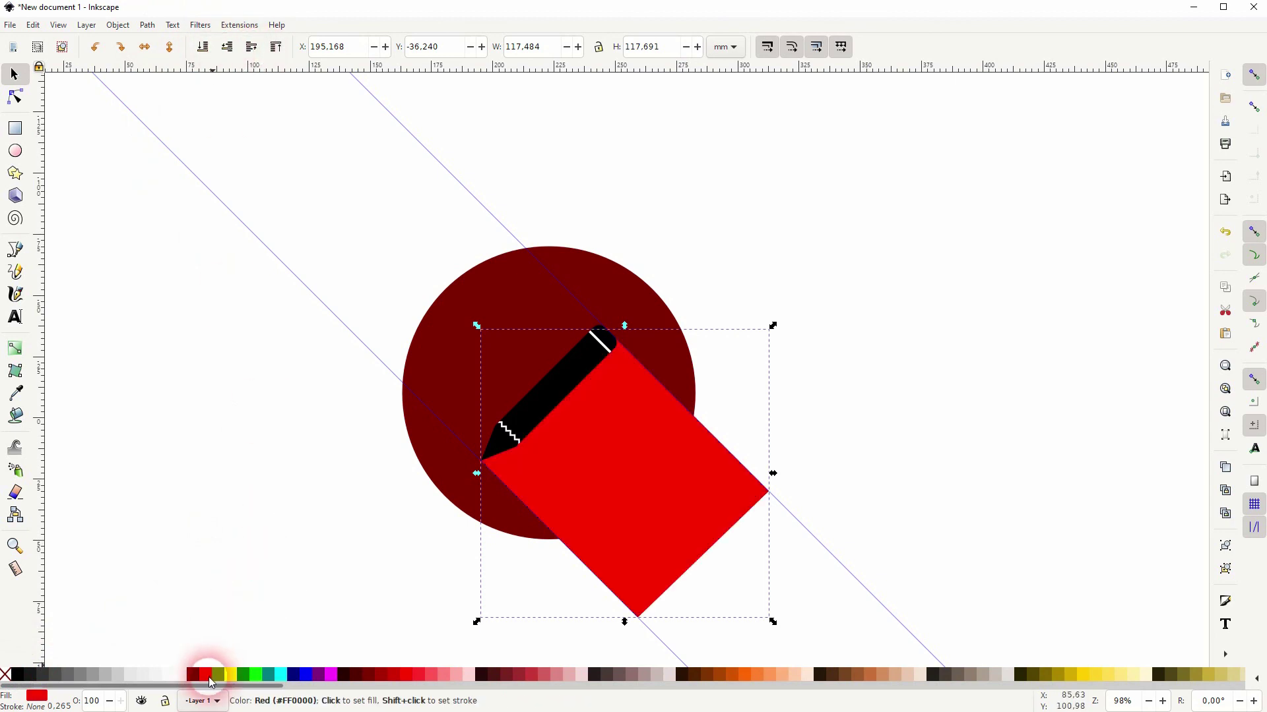
Split the dark red circle along the red shape's outline with the Division path operation
shift+click(565, 321)
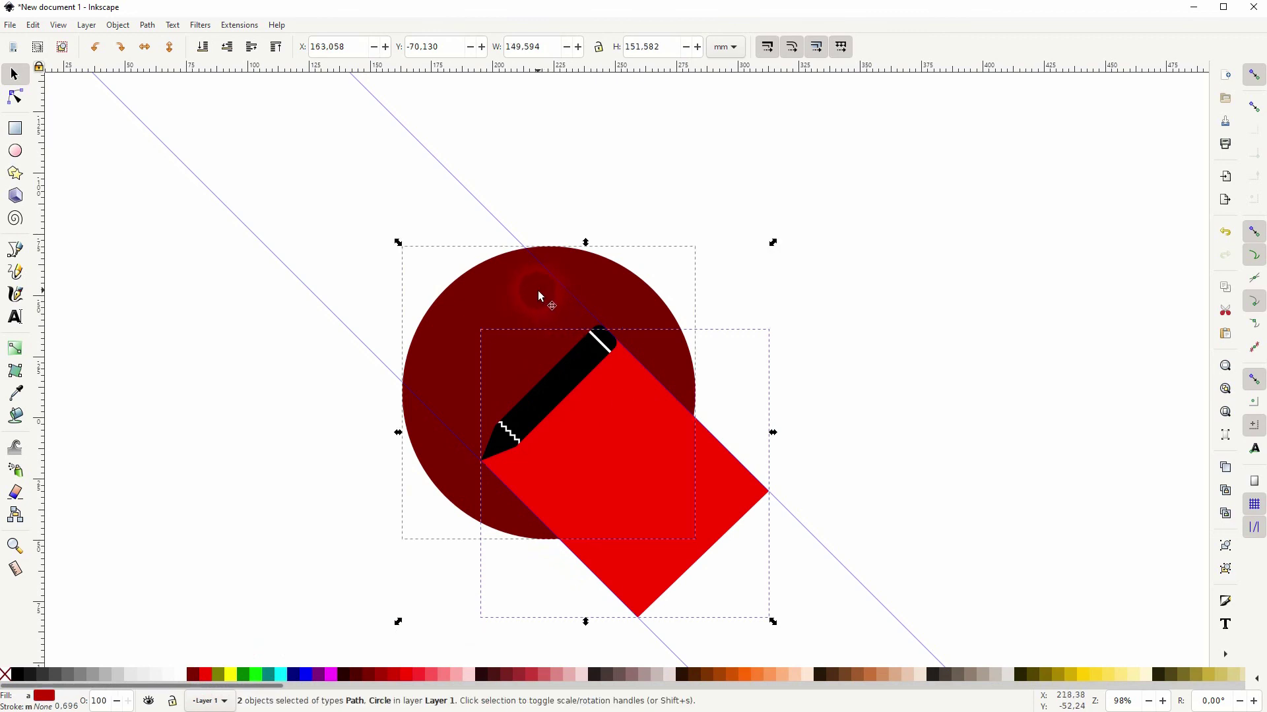
click(147, 24)
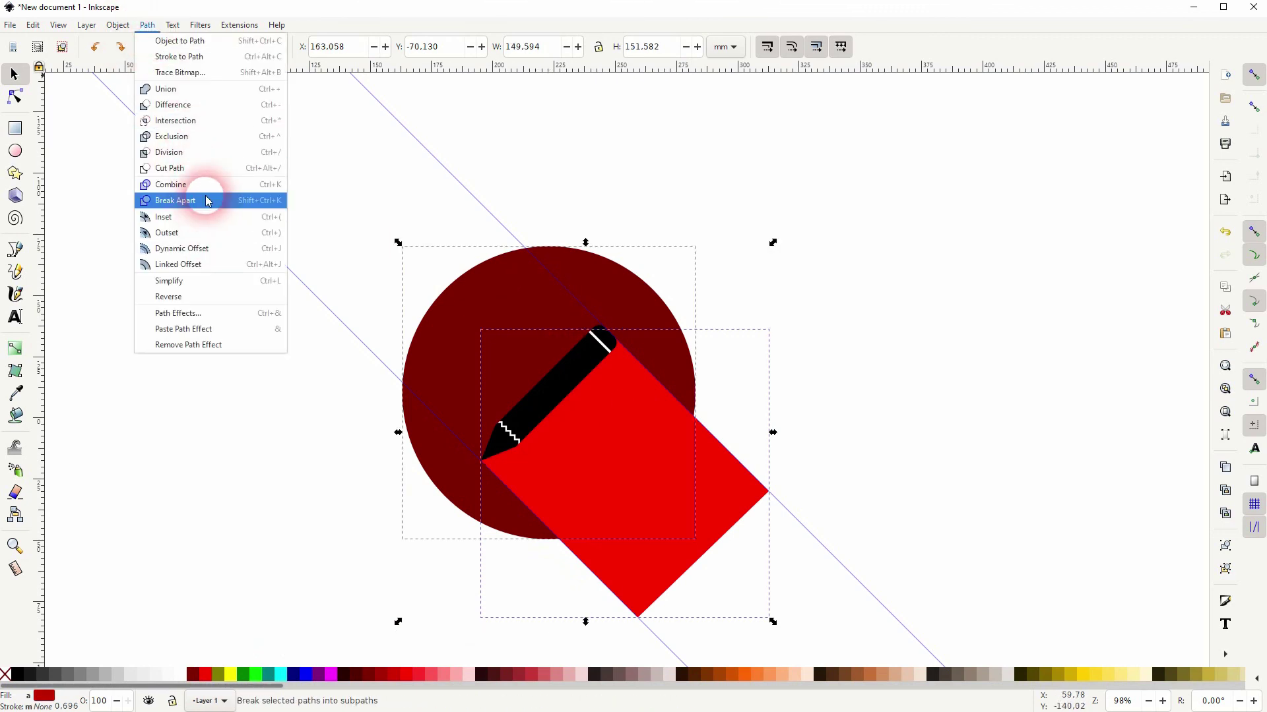
click(170, 153)
click(889, 363)
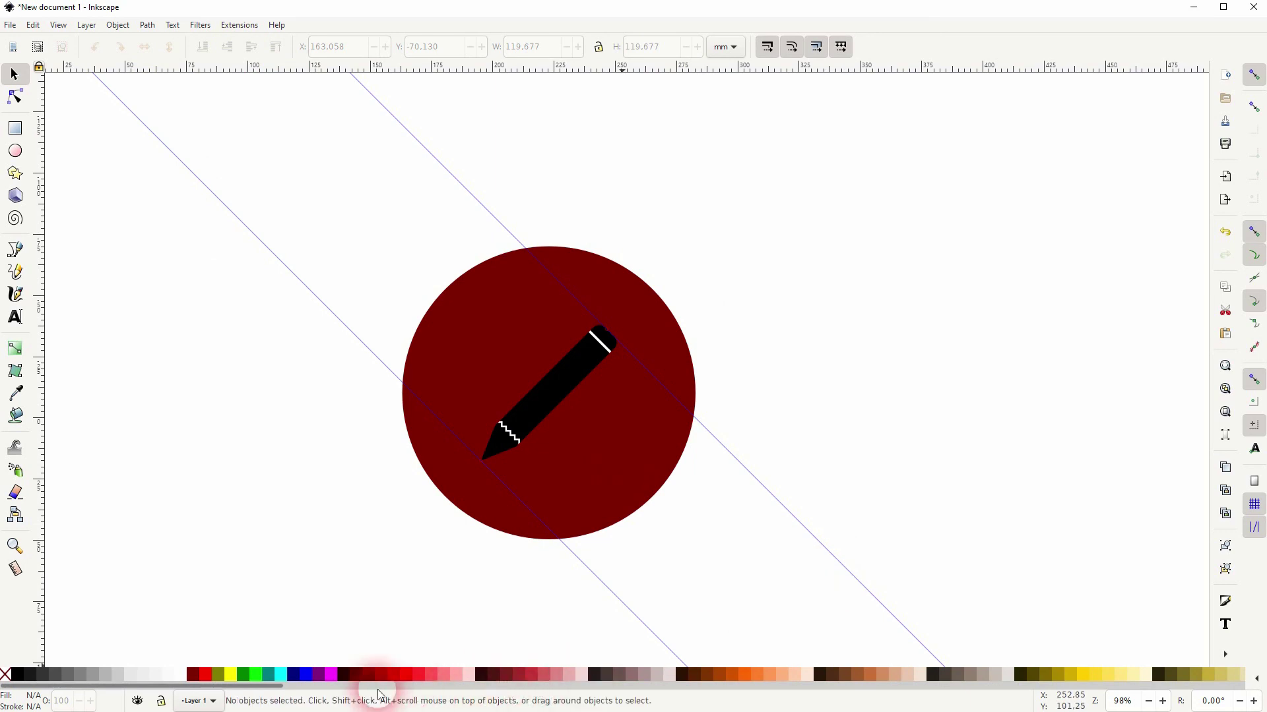
Fill the main part of the circle with #FFEEAA and the shadow piece below the pencil with #FFE680
click(483, 318)
click(1131, 676)
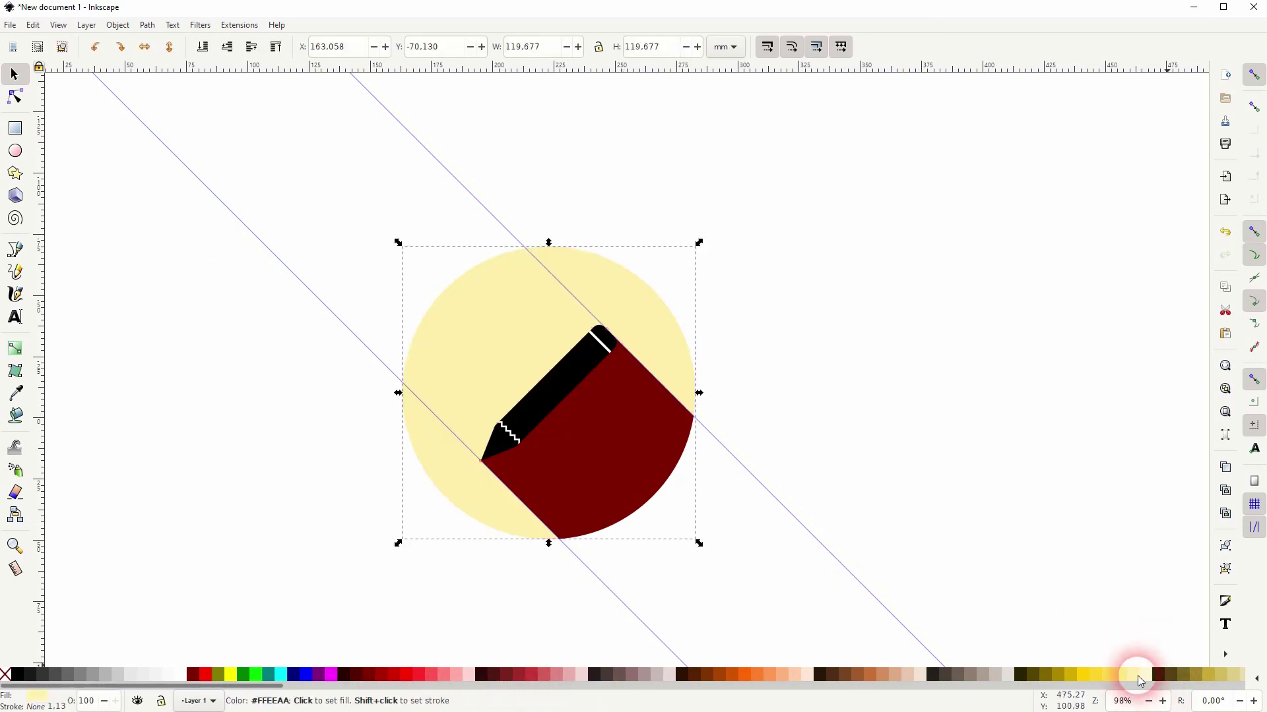
click(631, 455)
click(1121, 676)
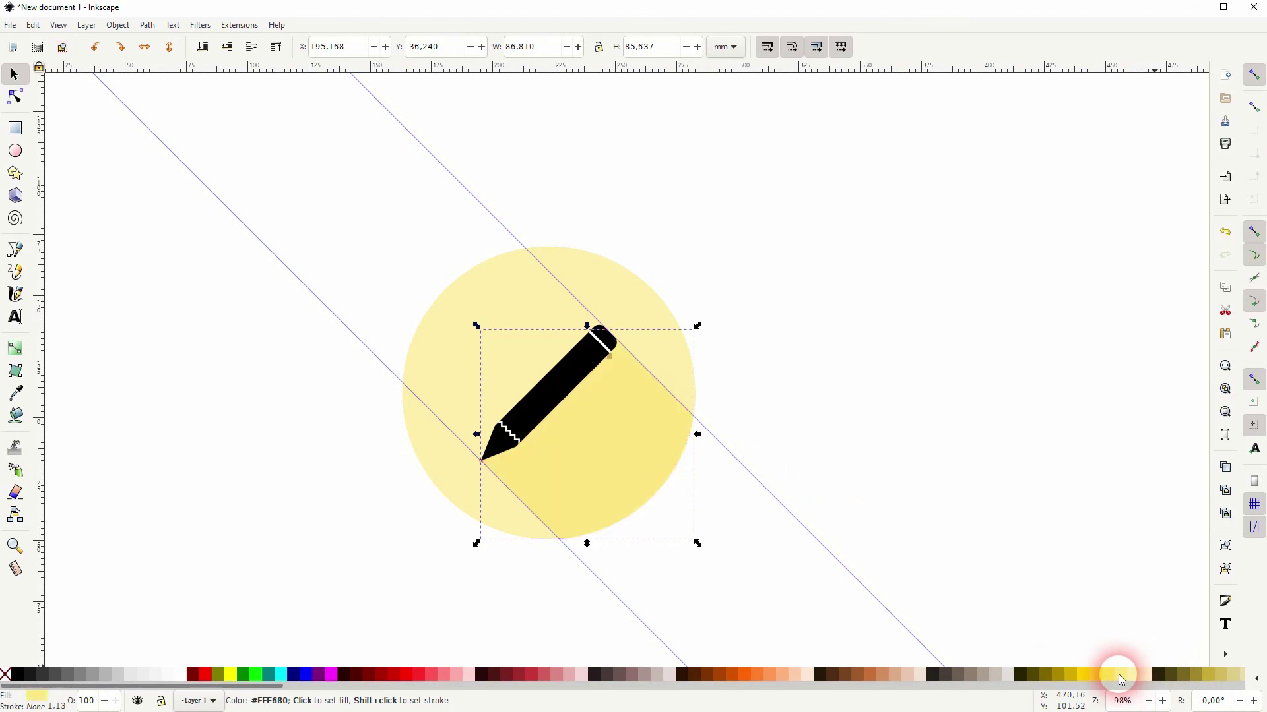
Delete both diagonal guides
click(963, 444)
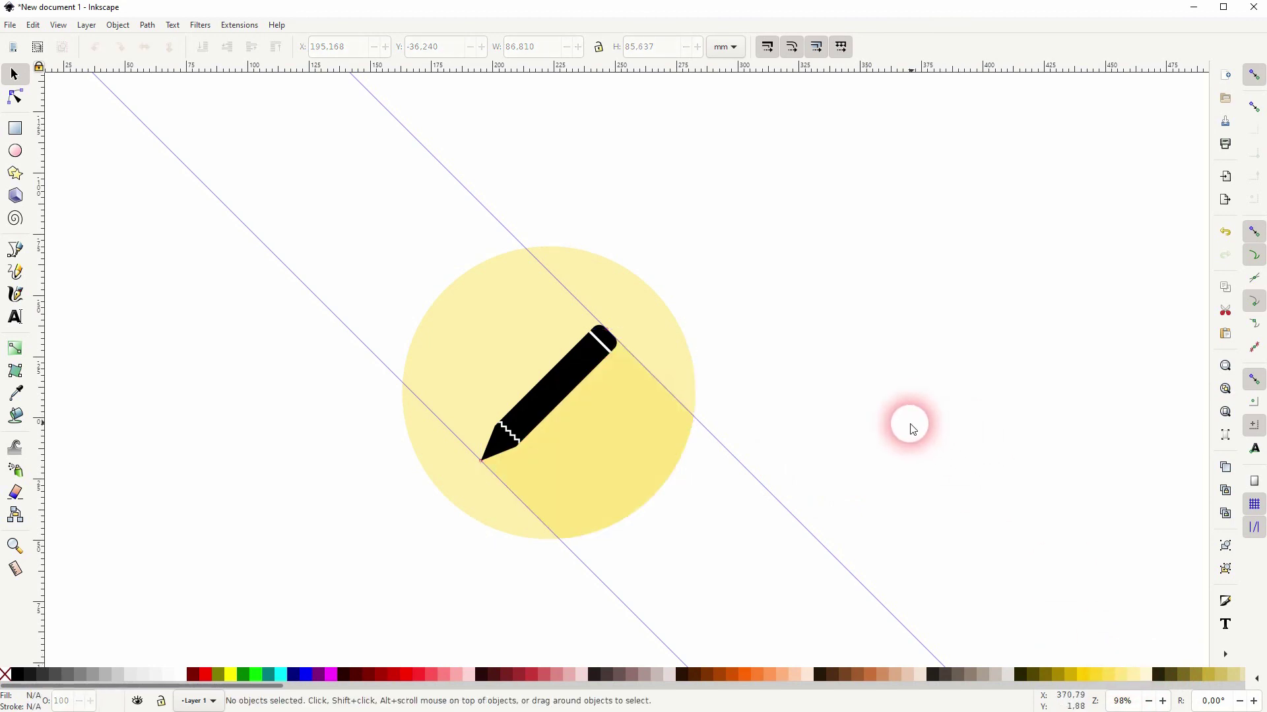
key(Delete)
key(Delete)
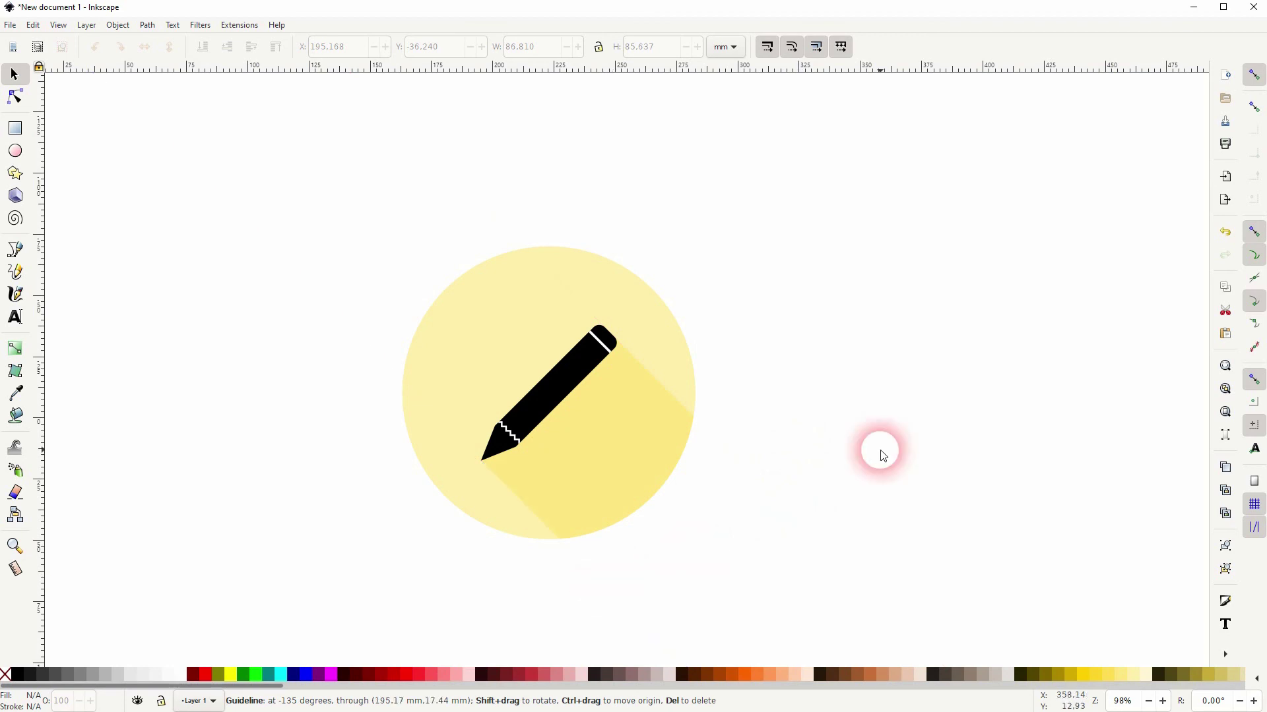